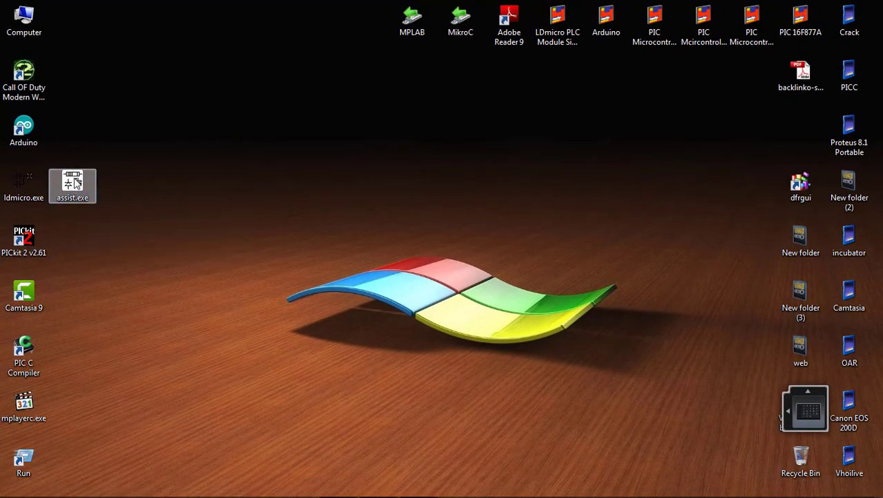
Step: Install Electronics Assistant V4.2 from assist.exe using the default Start Menu folder and a desktop icon, and launch it on completion
double_click(76, 181)
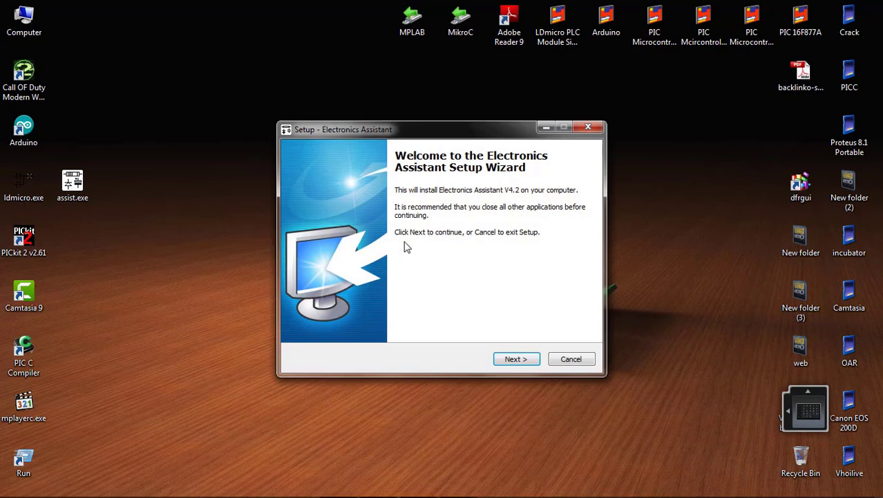
drag(405, 137, 397, 127)
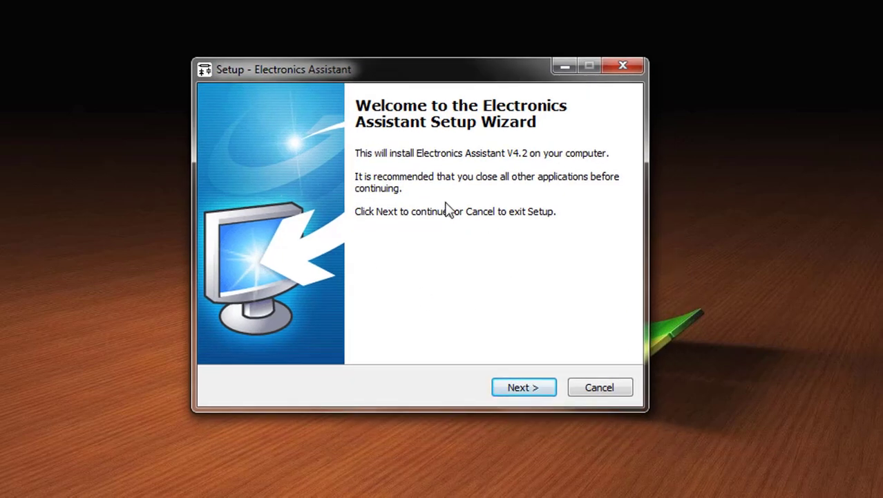
click(523, 391)
click(524, 389)
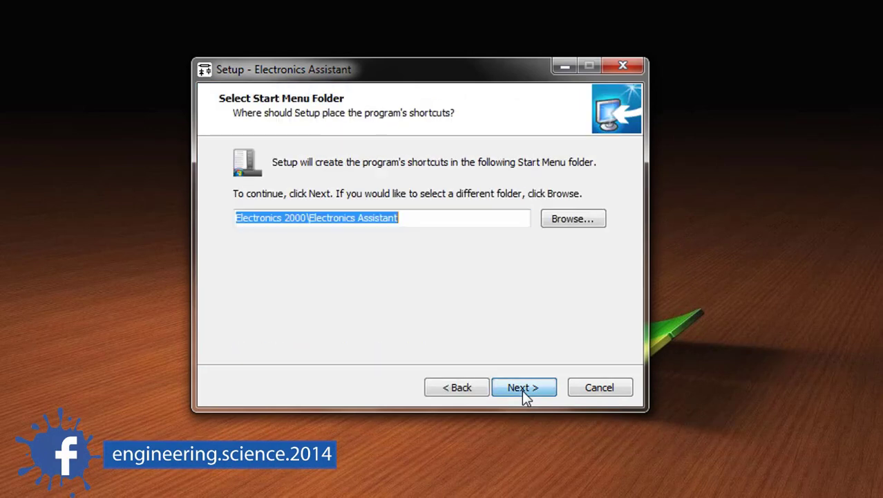
click(523, 388)
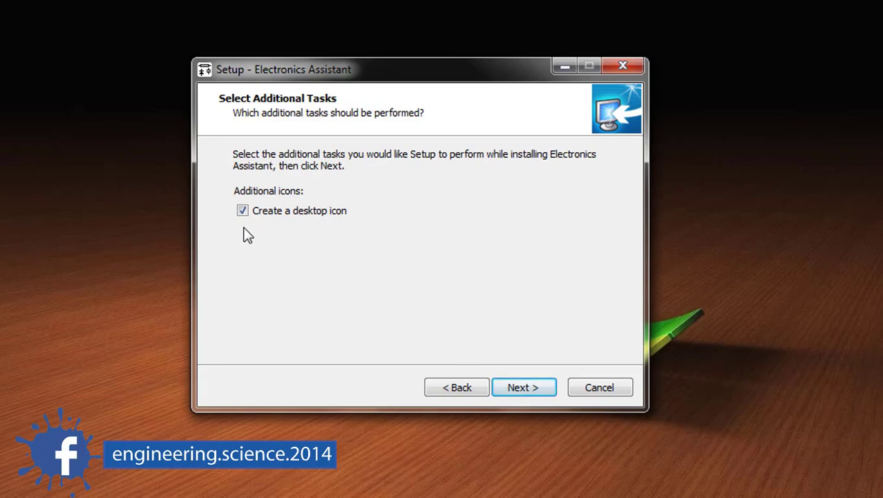
click(525, 387)
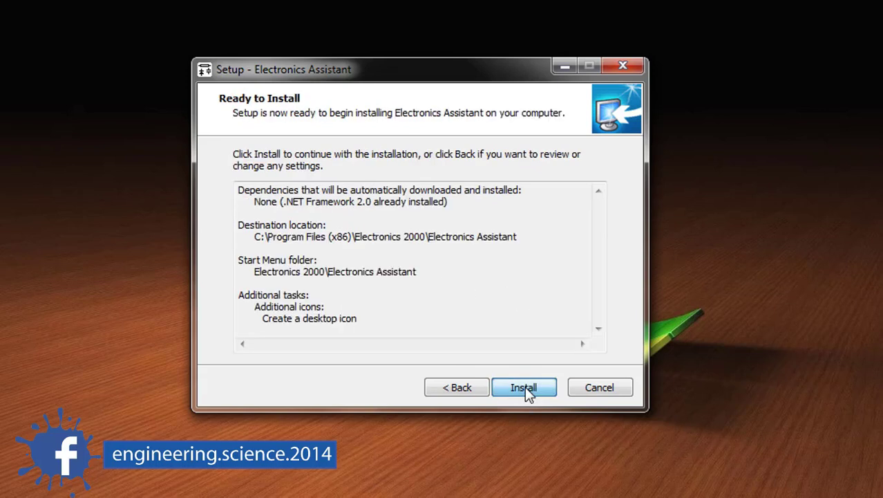
click(521, 388)
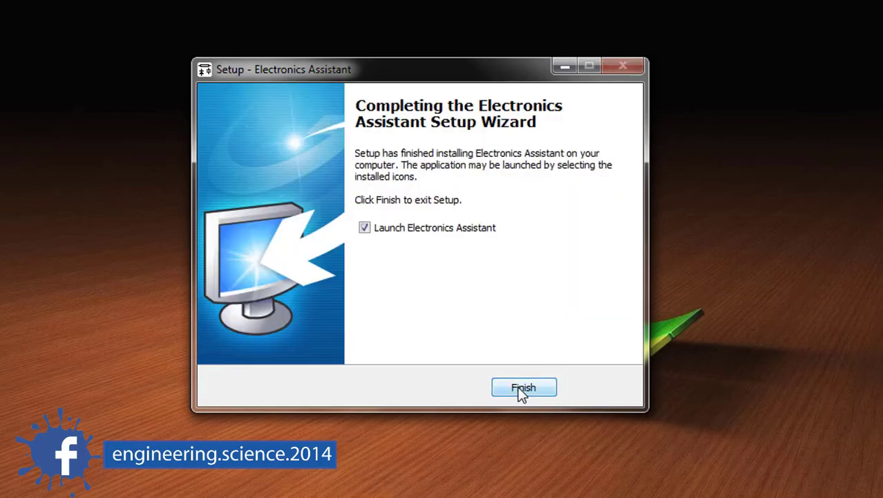
click(523, 387)
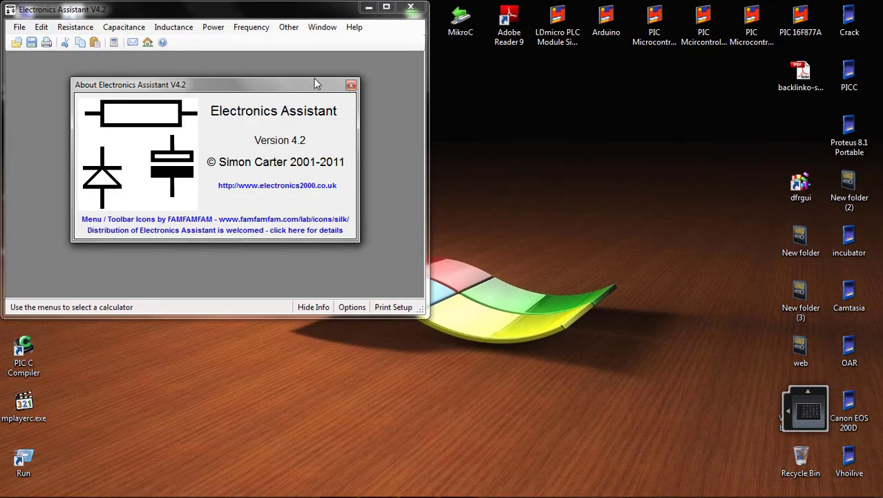
Step: Dismiss the About window, move the Electronics Assistant window toward the middle of the desktop, and quit the program
click(336, 93)
drag(195, 12, 342, 49)
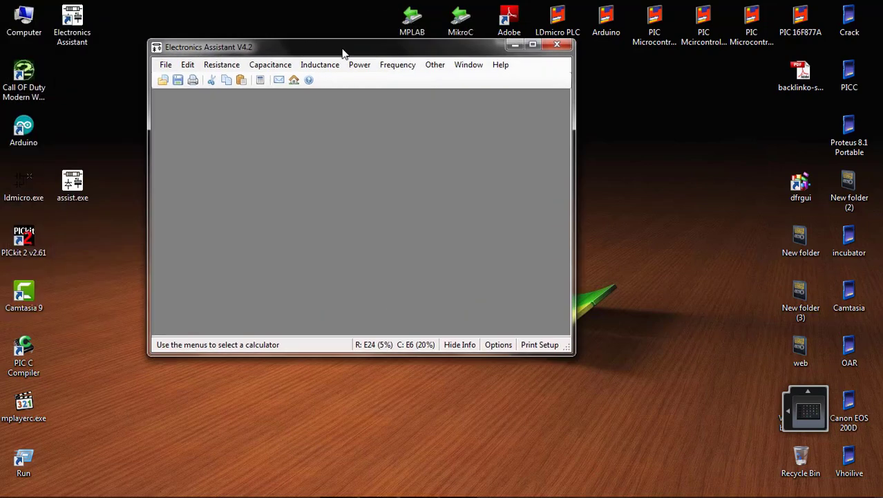
click(557, 45)
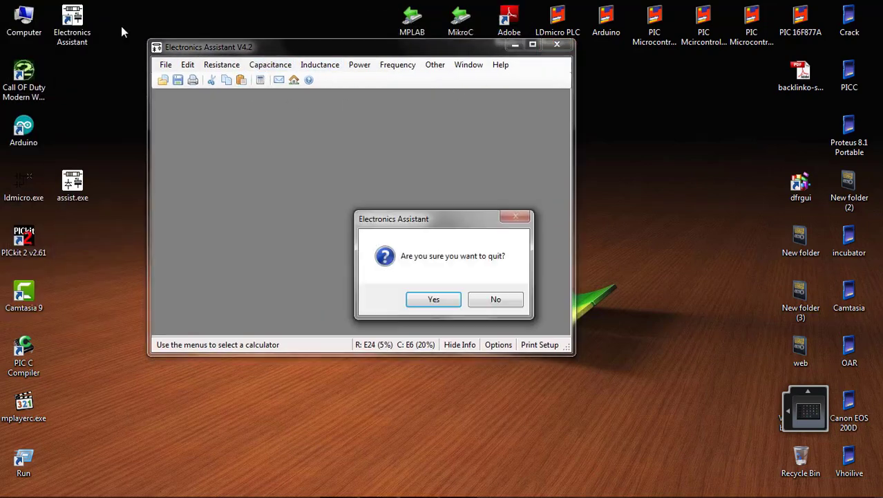
click(450, 301)
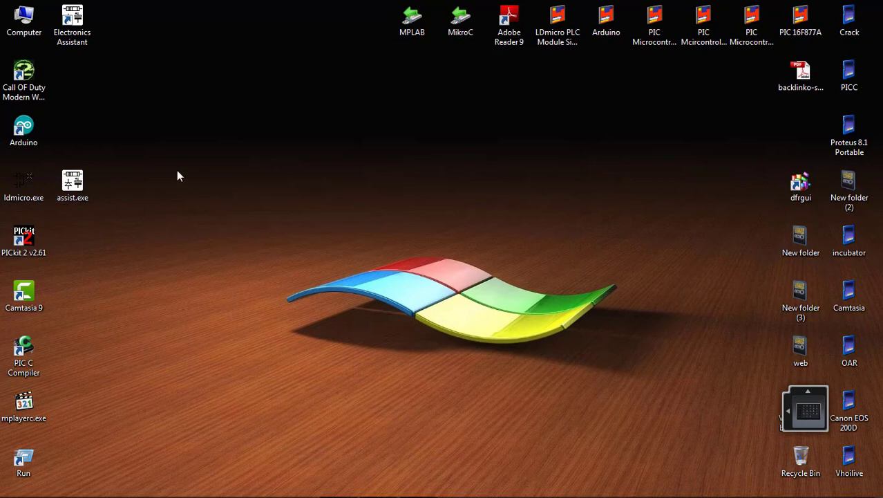
Step: Move the Electronics Assistant desktop shortcut directly above assist.exe
drag(72, 20, 74, 159)
click(313, 199)
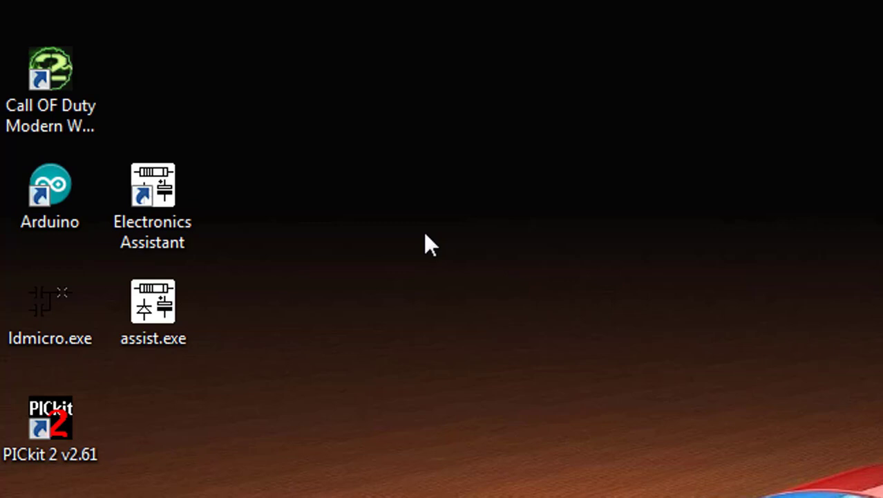
click(198, 311)
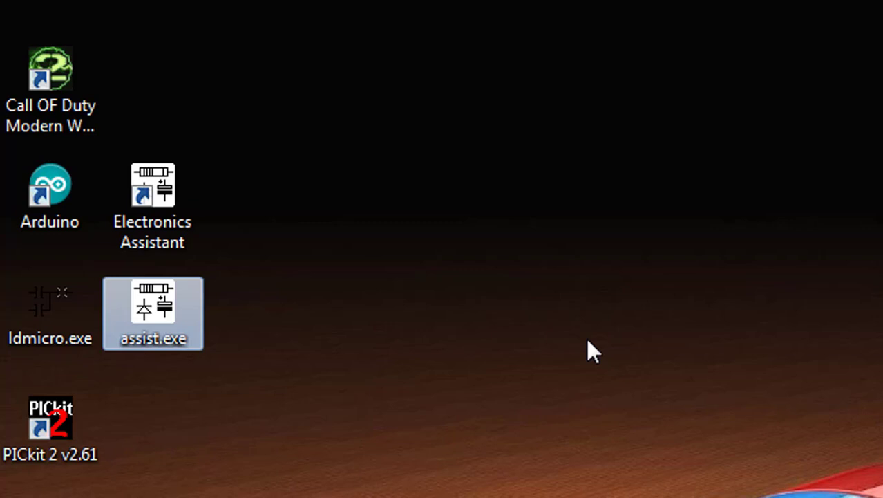
click(543, 220)
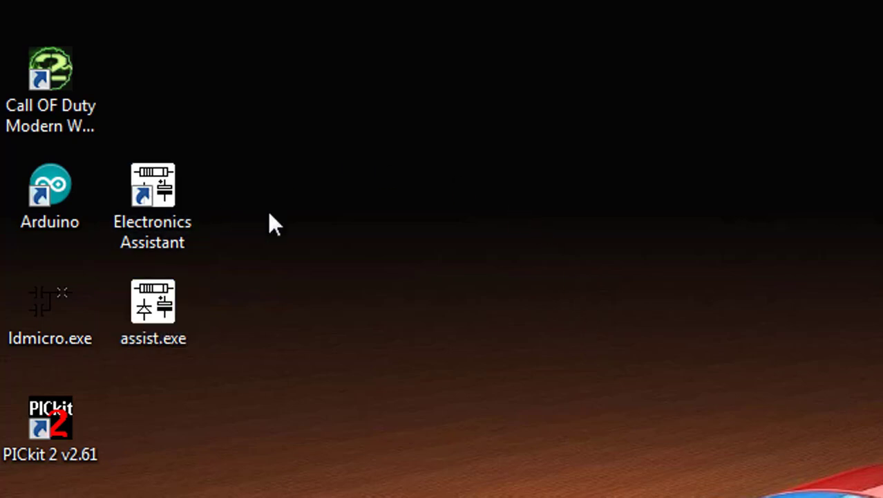
Step: Launch Electronics Assistant from its desktop shortcut and maximize its window
double_click(173, 203)
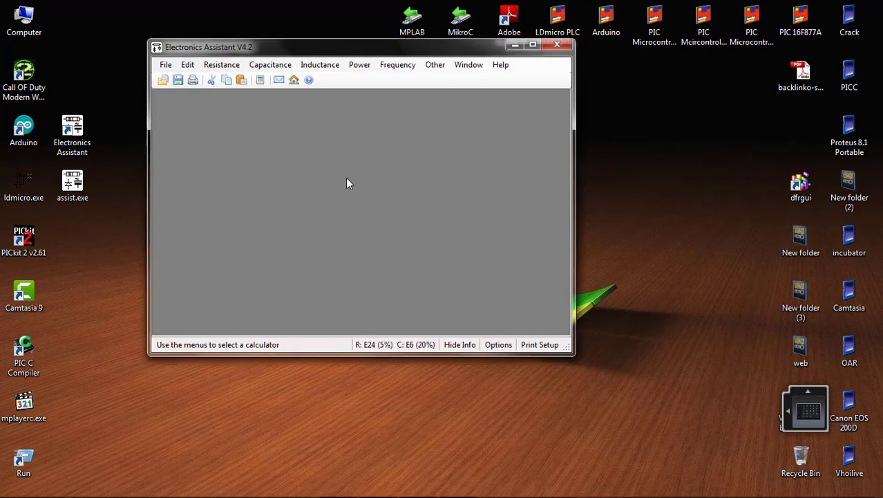
click(533, 45)
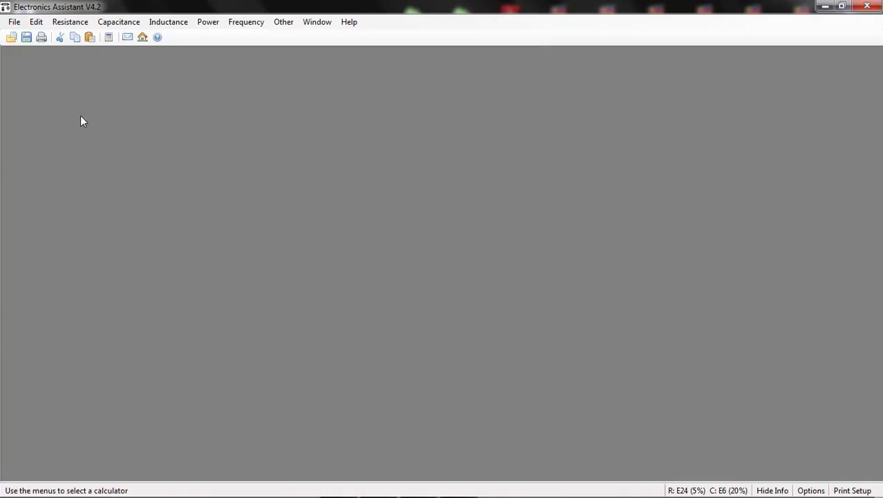
click(13, 24)
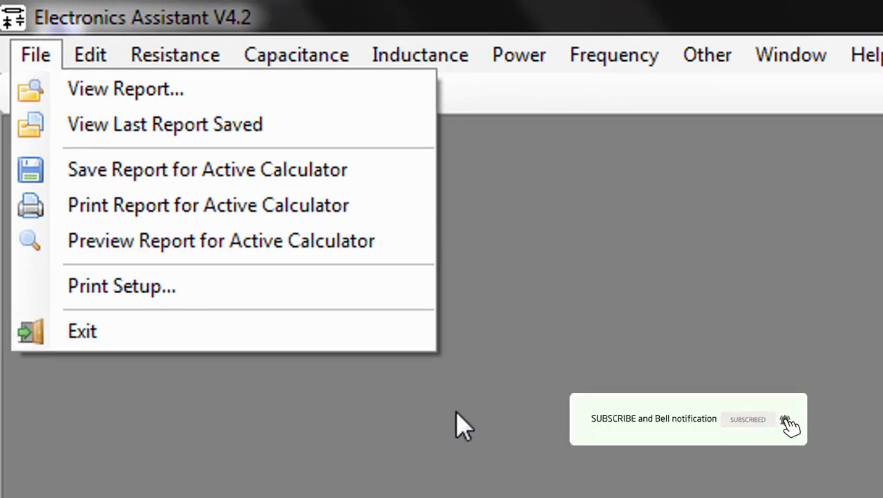
click(494, 395)
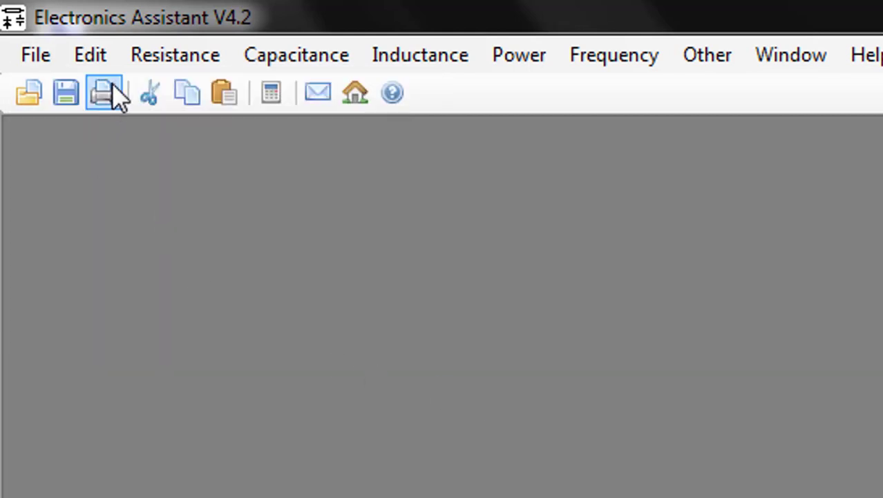
Step: Open the Resistor Code Calculator and move its window away from the workspace corner
click(150, 61)
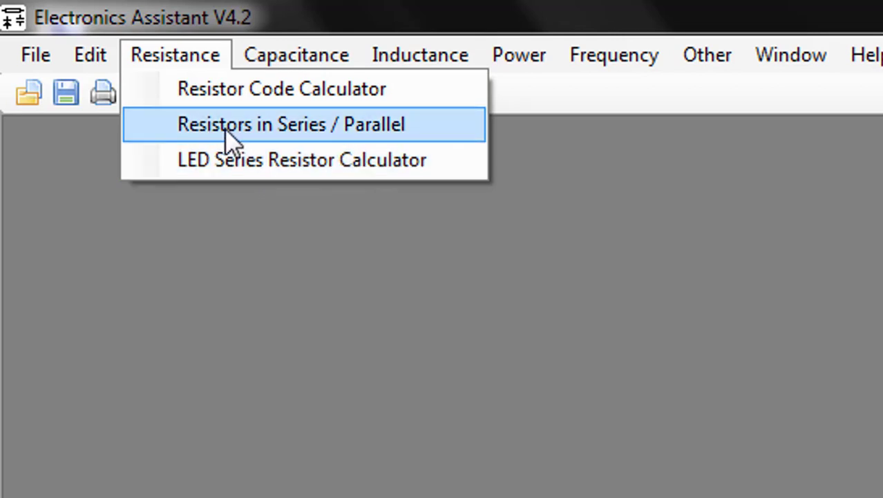
click(195, 95)
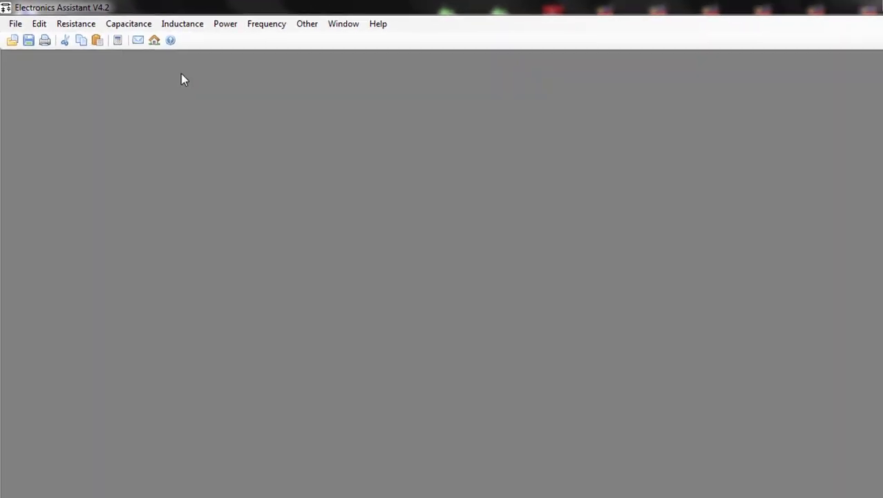
drag(85, 60, 175, 78)
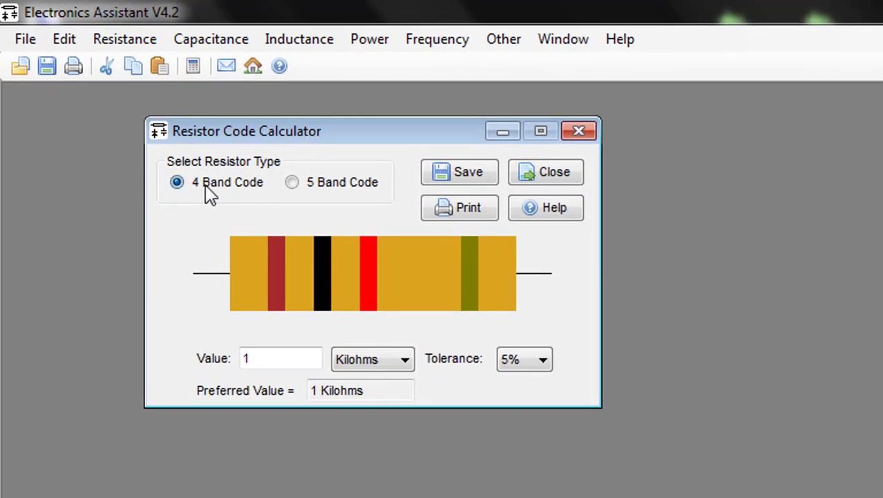
Step: Try the 5 Band Code resistor type and return to 4 Band Code
click(295, 182)
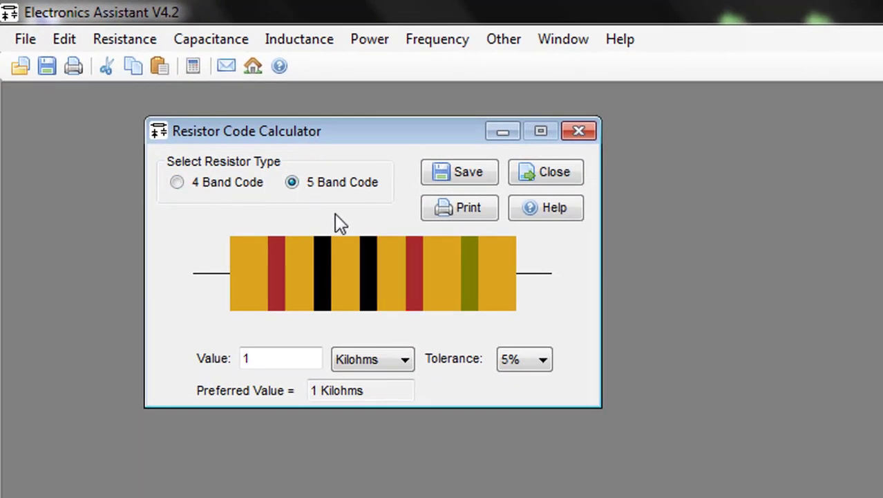
click(178, 182)
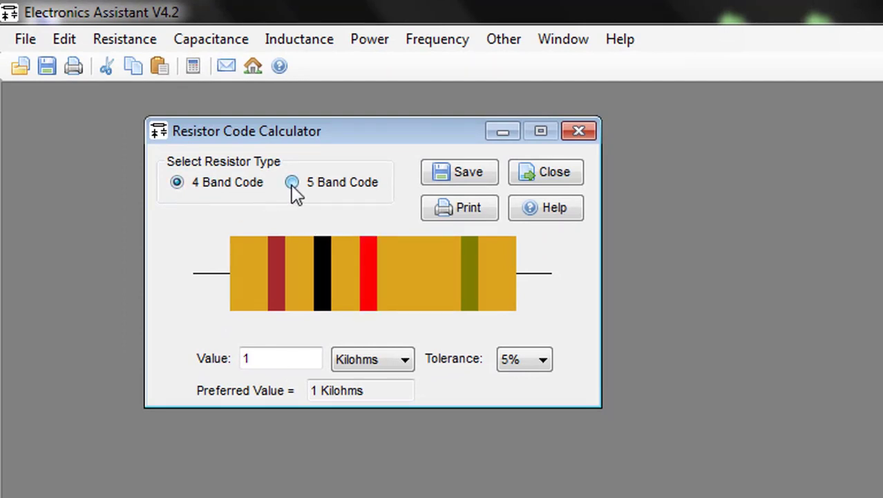
click(292, 182)
click(178, 182)
Step: Set the resistor's first and second bands to red and the third band to black, and examine the value and preferred value
click(276, 267)
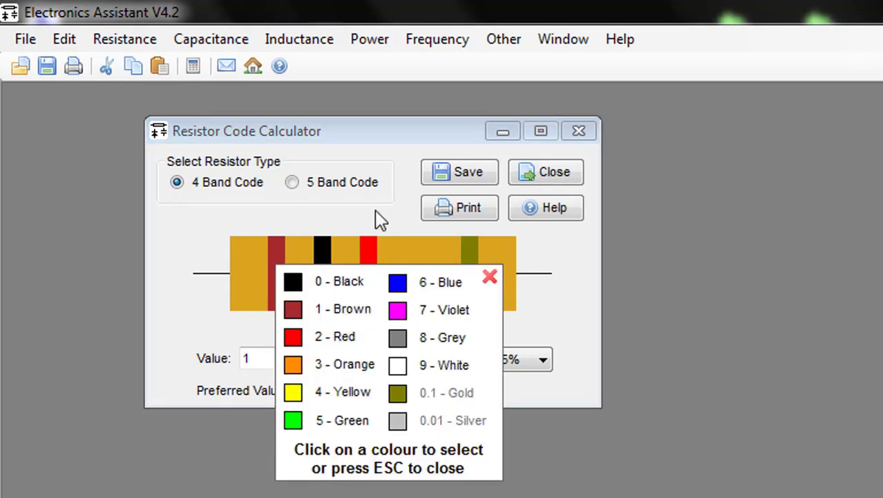
click(293, 339)
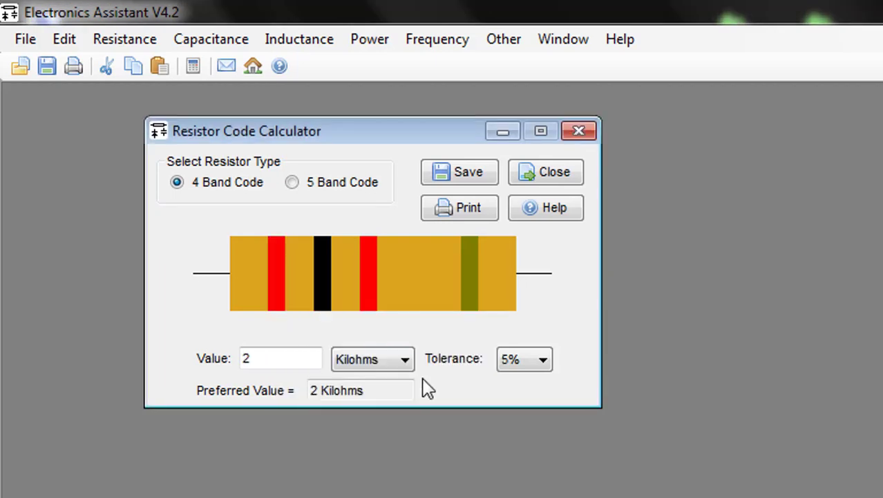
click(320, 289)
click(338, 360)
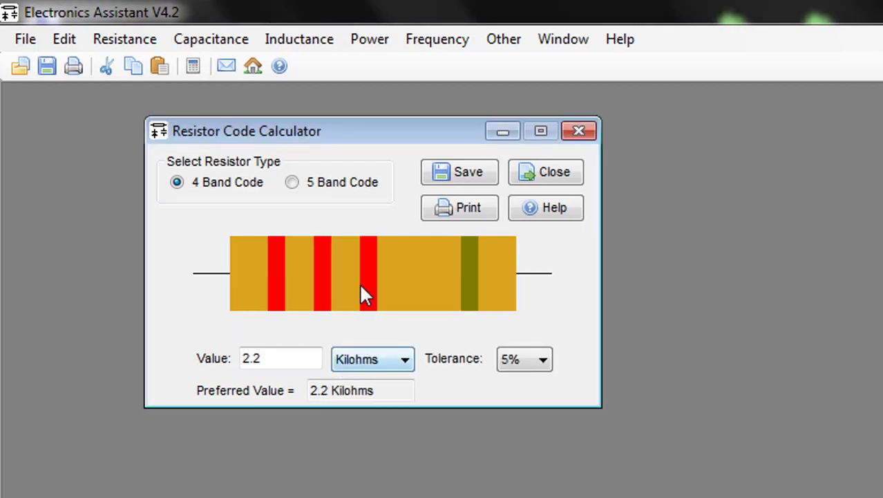
click(364, 293)
click(383, 301)
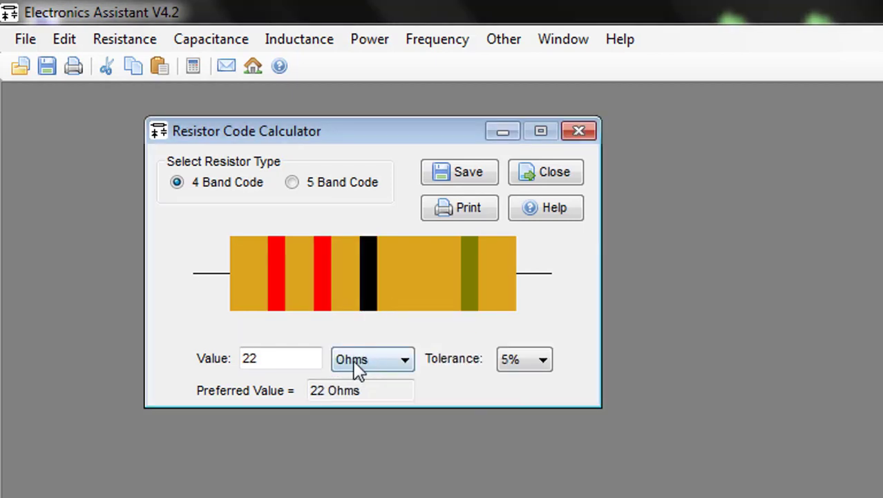
double_click(257, 358)
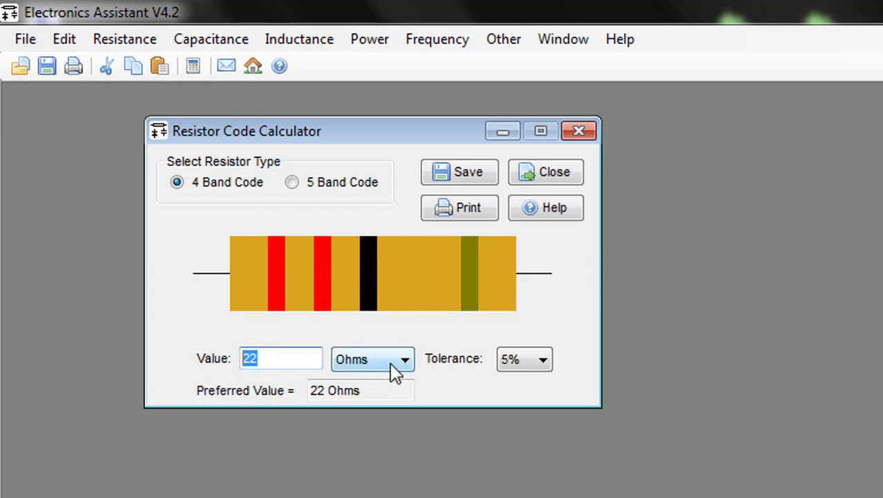
drag(367, 391, 275, 387)
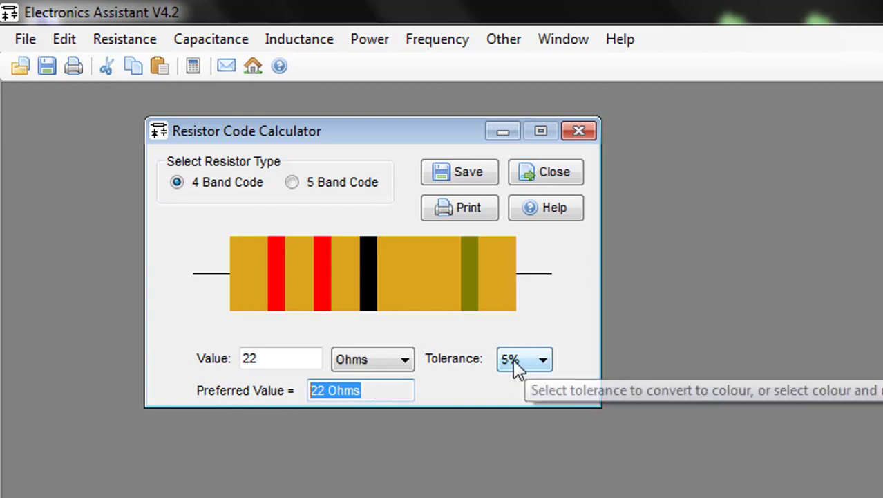
Step: Try tolerances of 10% and 5% on the resistor, and set the tolerance to 1%
click(533, 370)
click(503, 428)
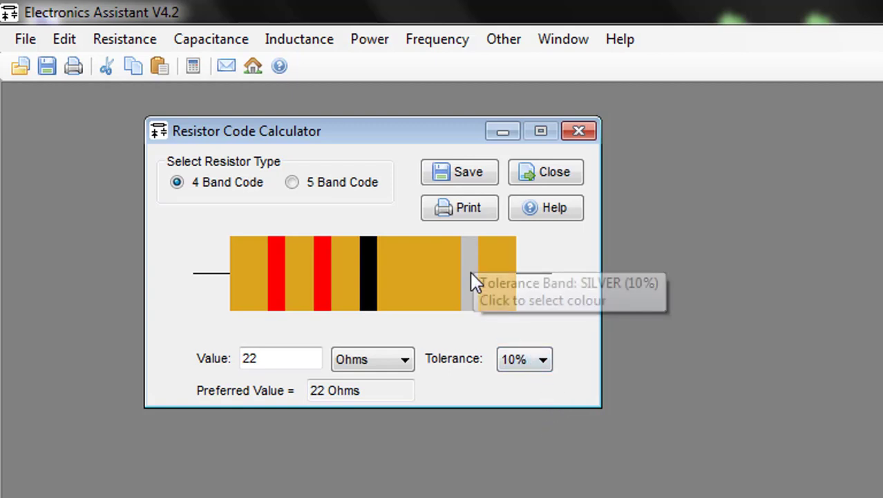
click(515, 359)
click(510, 413)
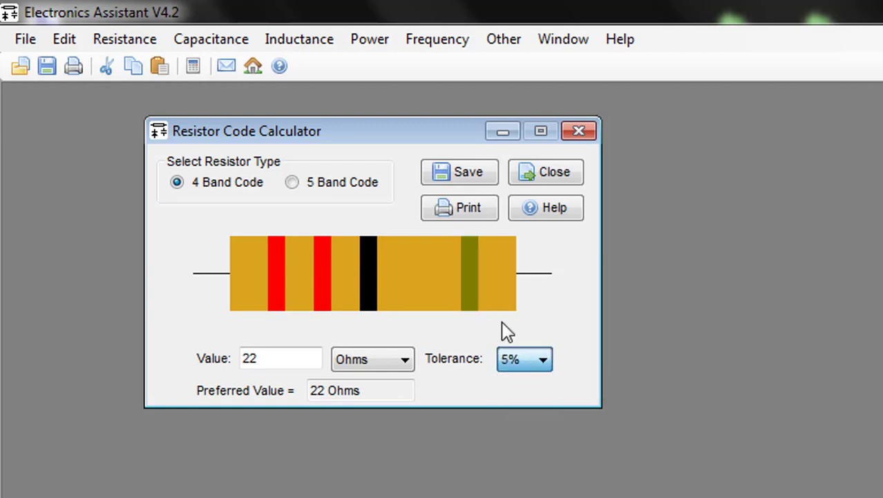
click(529, 362)
click(524, 381)
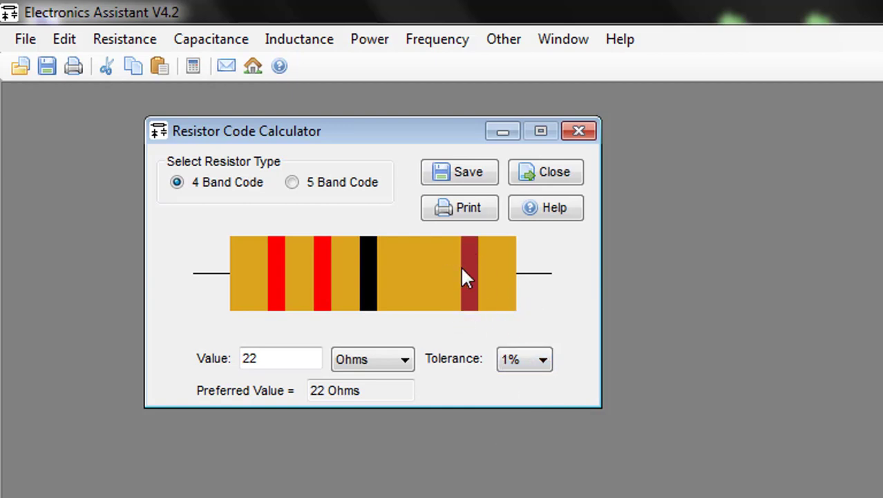
Step: Close the Resistor Code Calculator and open the Capacitors in Series / Parallel calculator
drag(356, 130, 339, 128)
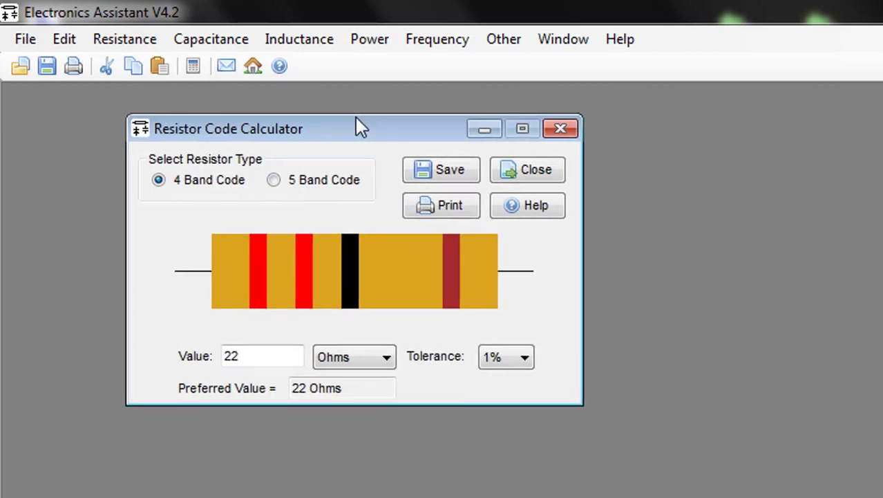
click(562, 131)
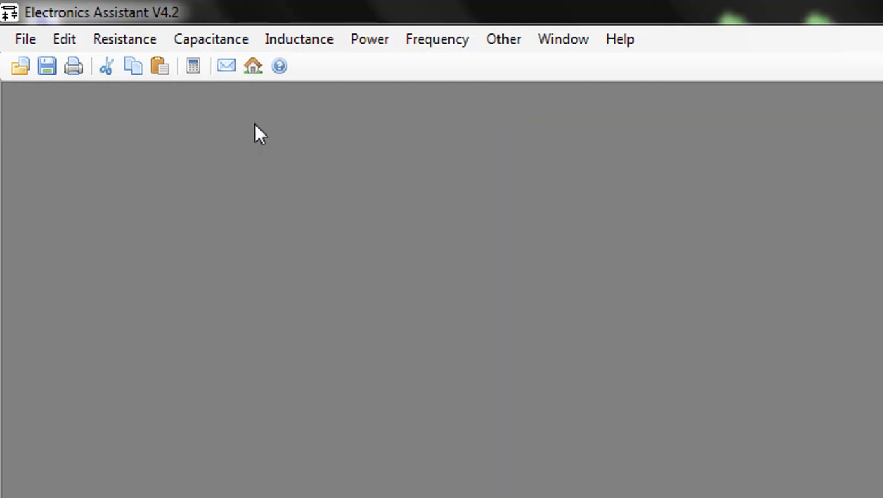
click(131, 41)
mouse_move(197, 43)
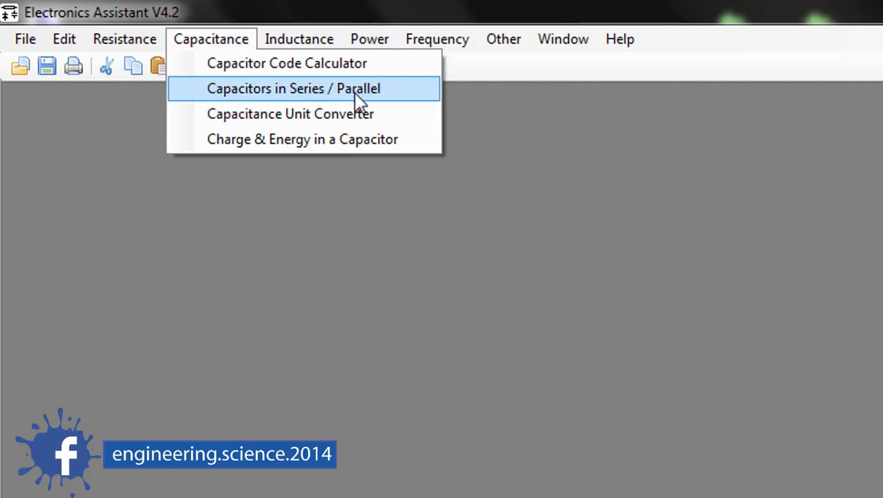
click(379, 94)
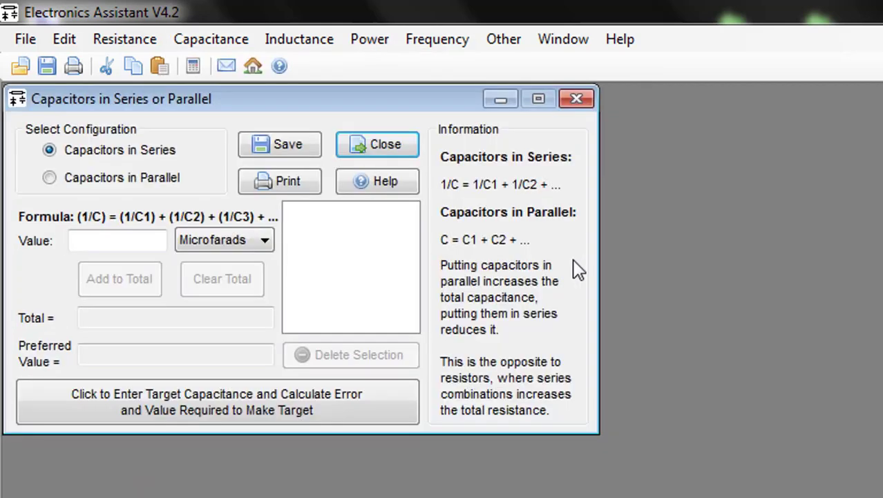
Step: Add a 100 microfarad capacitor to the series total and view the available capacitance units
drag(265, 103, 414, 118)
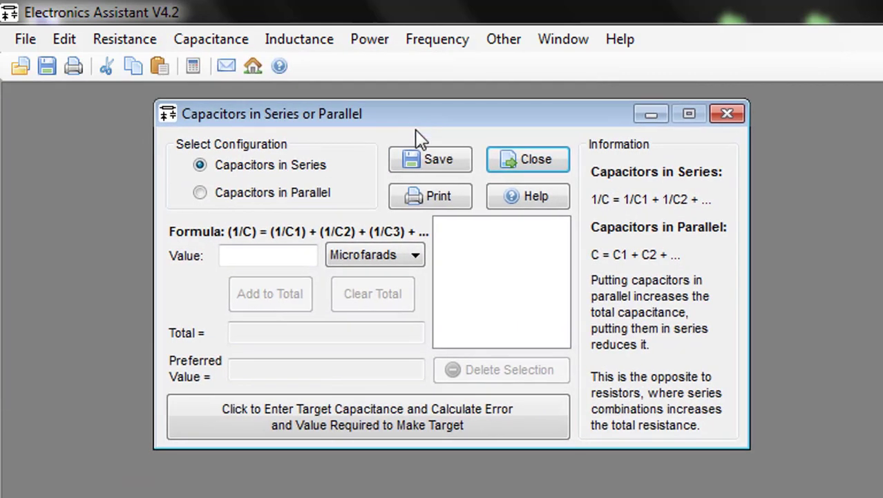
click(250, 257)
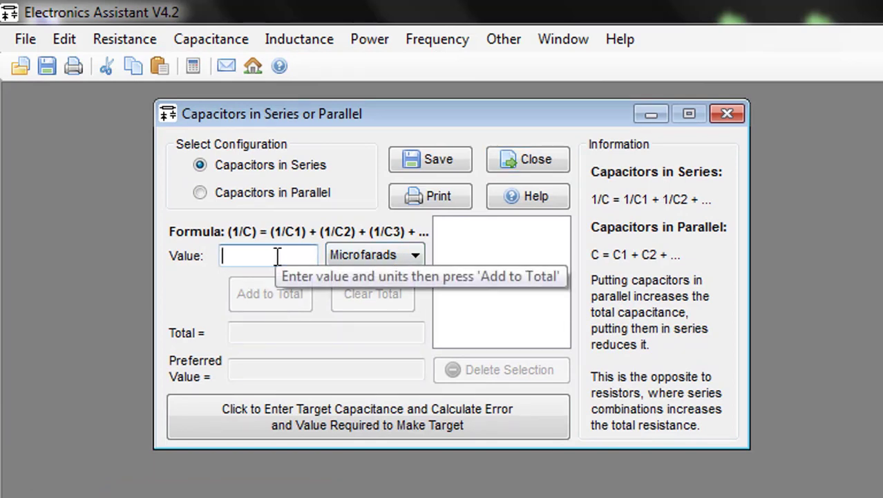
text(100)
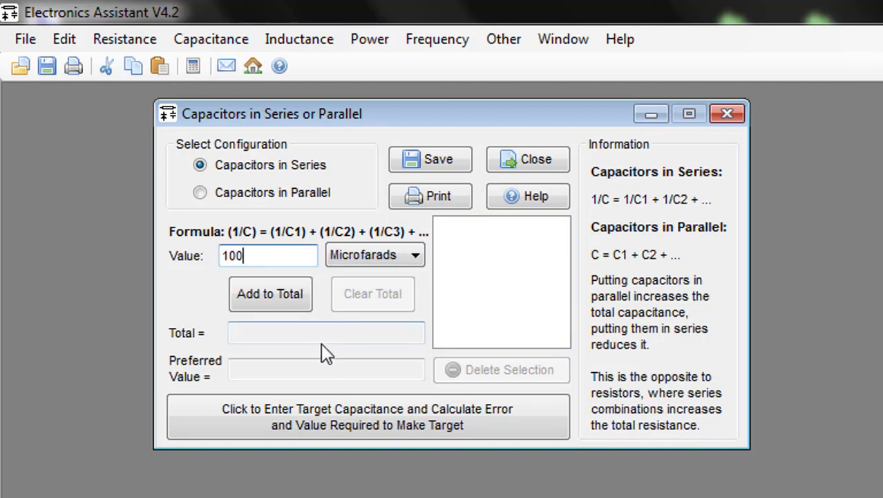
click(268, 302)
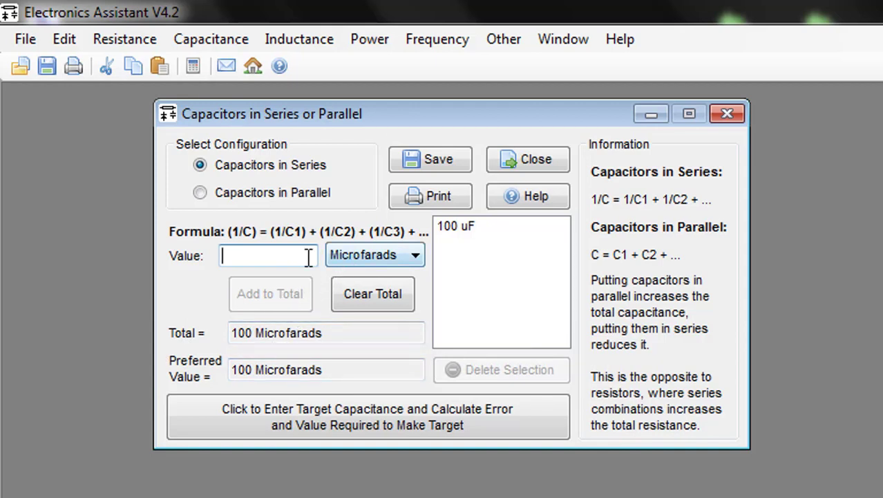
click(370, 258)
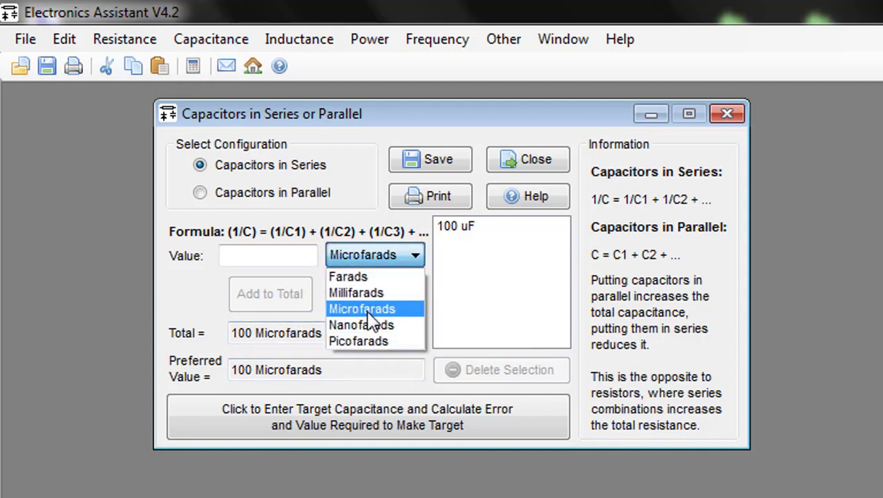
click(200, 289)
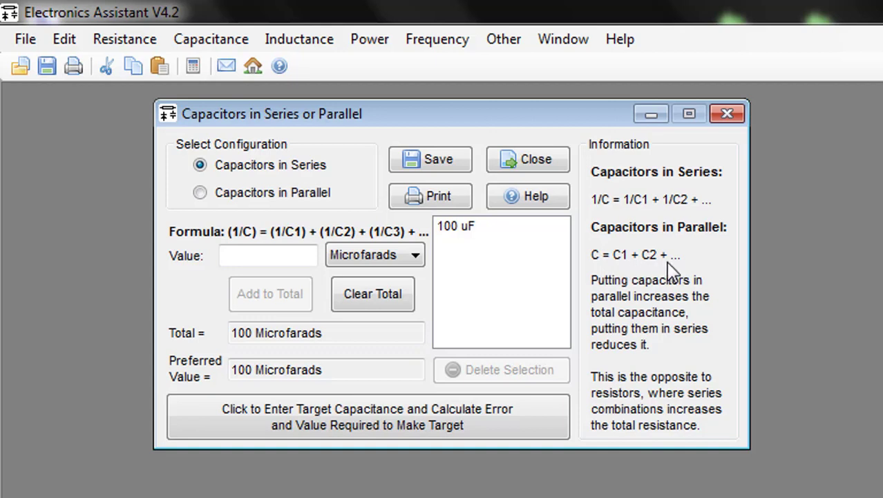
Step: Close the capacitor calculator and open the Inductor Code Calculator, moving it toward the middle of the workspace
click(727, 114)
click(233, 41)
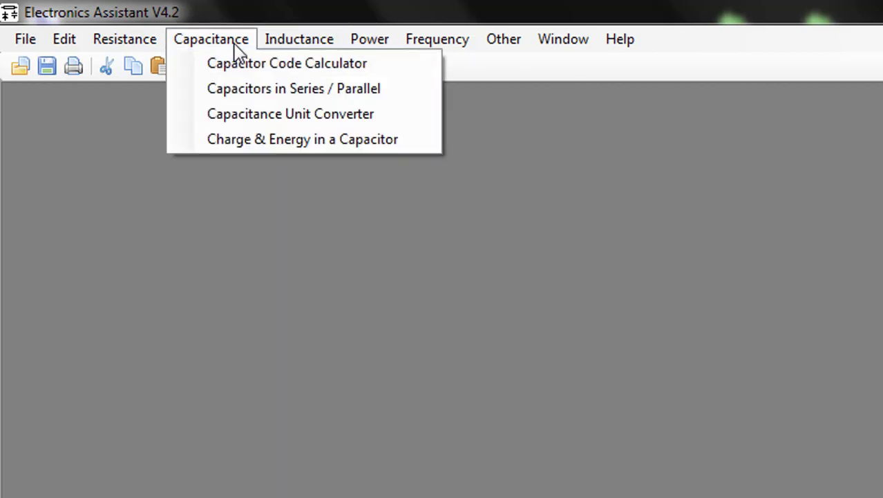
mouse_move(282, 44)
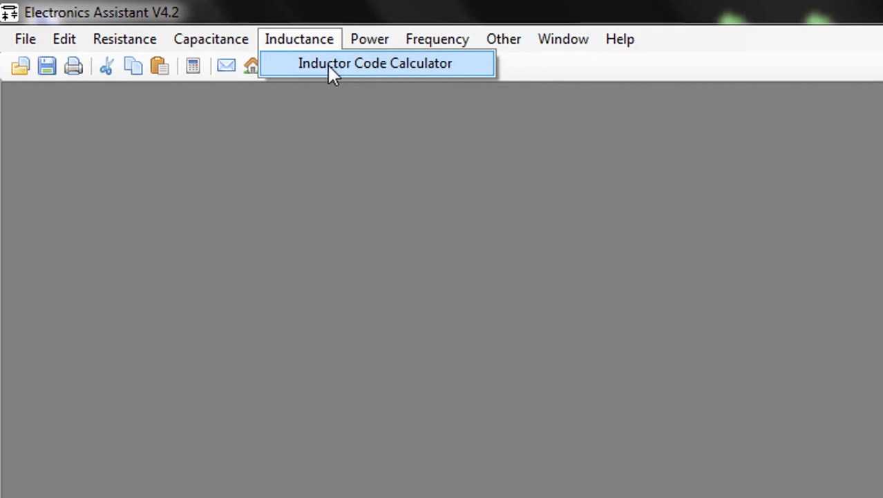
click(354, 66)
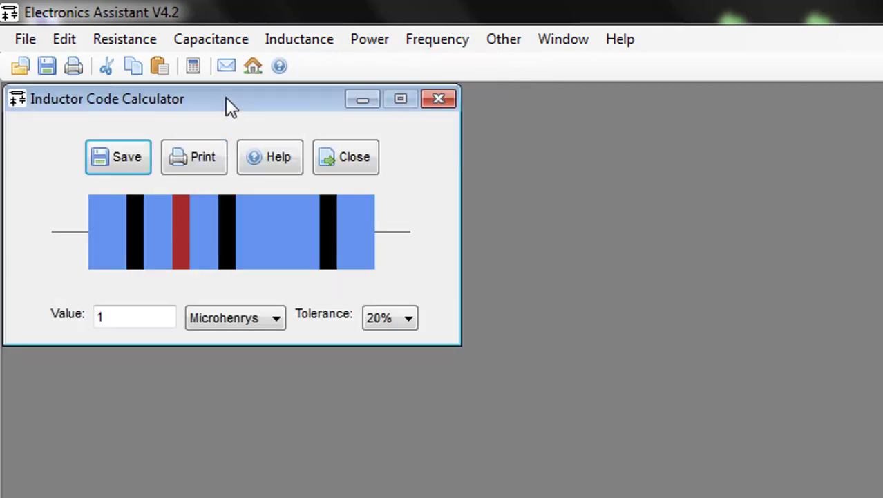
drag(230, 106, 460, 154)
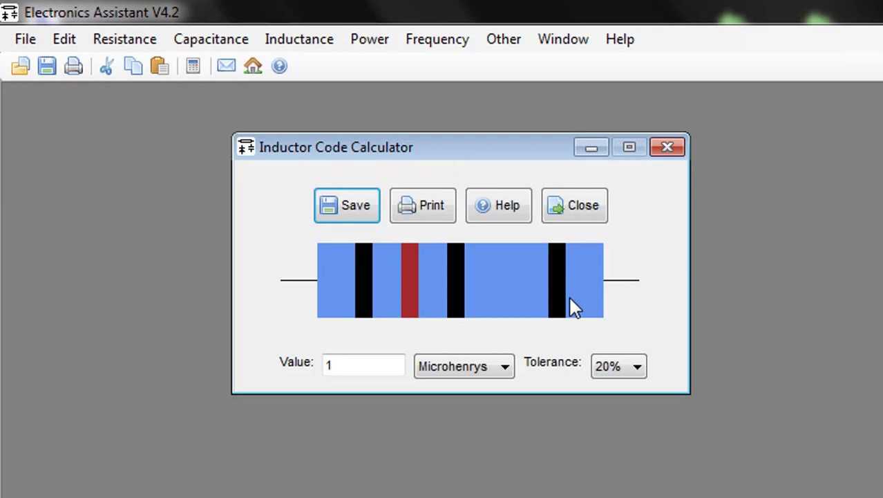
Step: Set the inductor's first band to red, the second to black and the third to orange
click(365, 290)
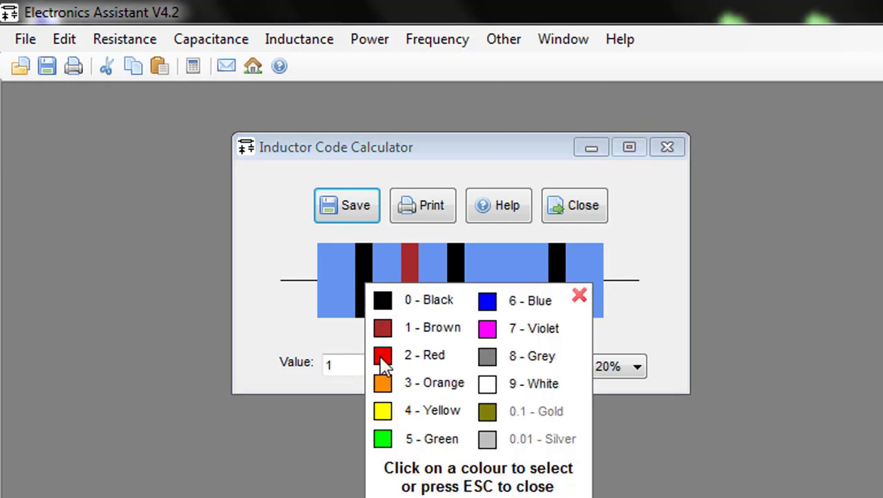
click(382, 357)
click(413, 291)
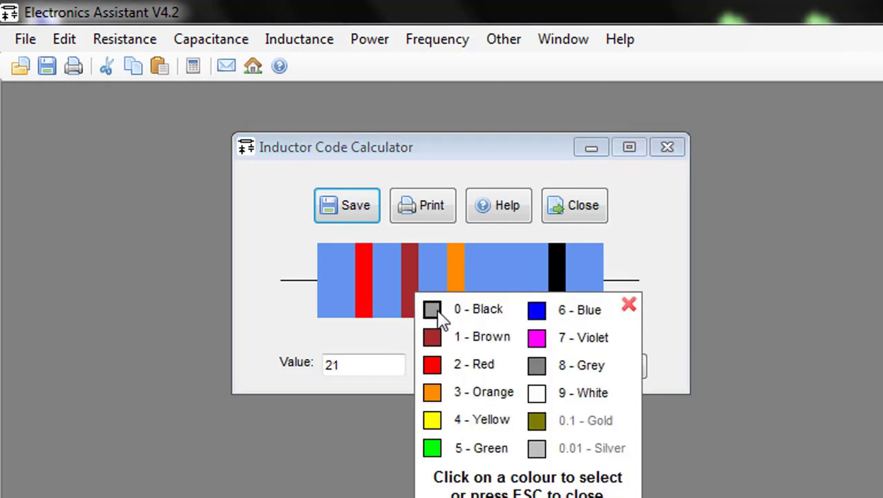
click(438, 308)
click(451, 290)
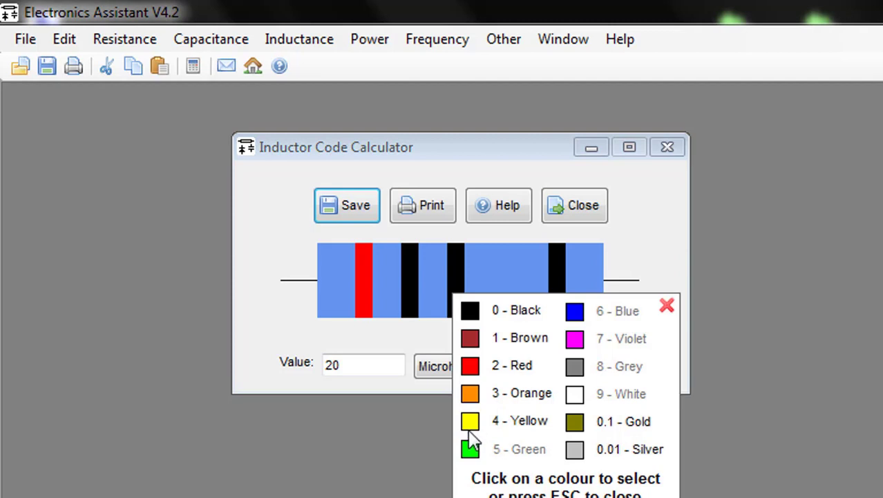
click(474, 393)
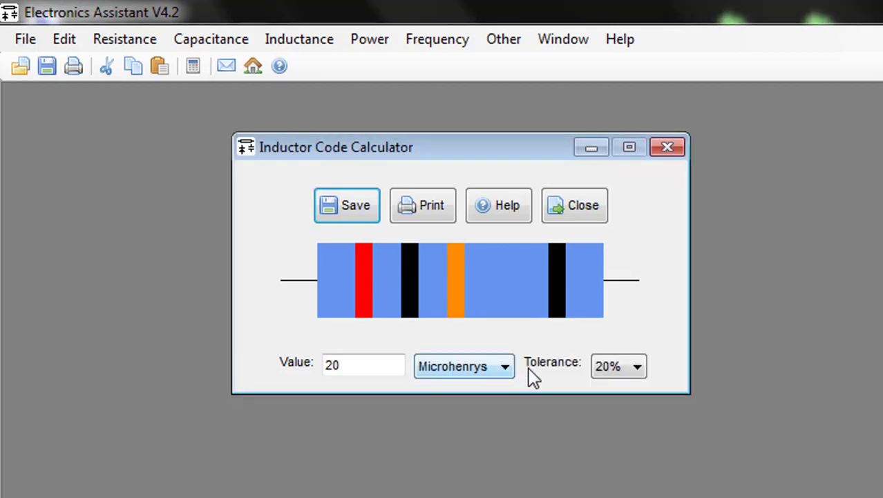
Step: Highlight the inductor's value and set its tolerance to 10%
drag(341, 366, 324, 366)
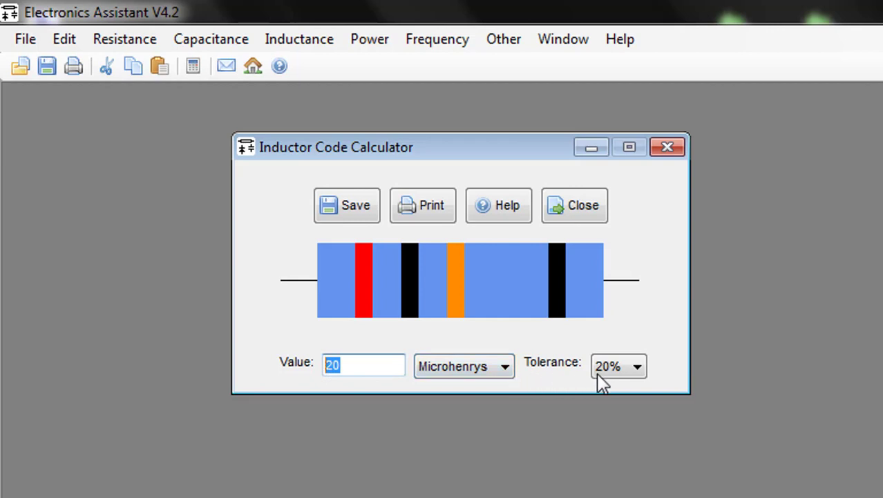
click(618, 367)
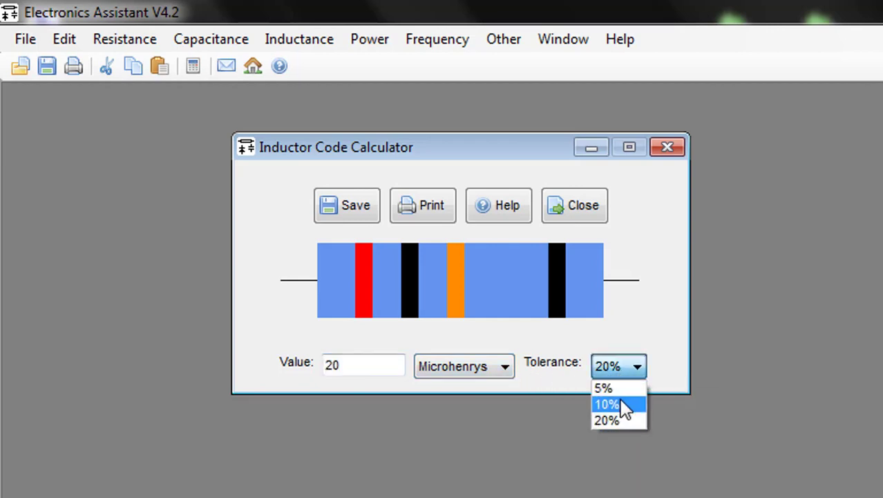
click(620, 403)
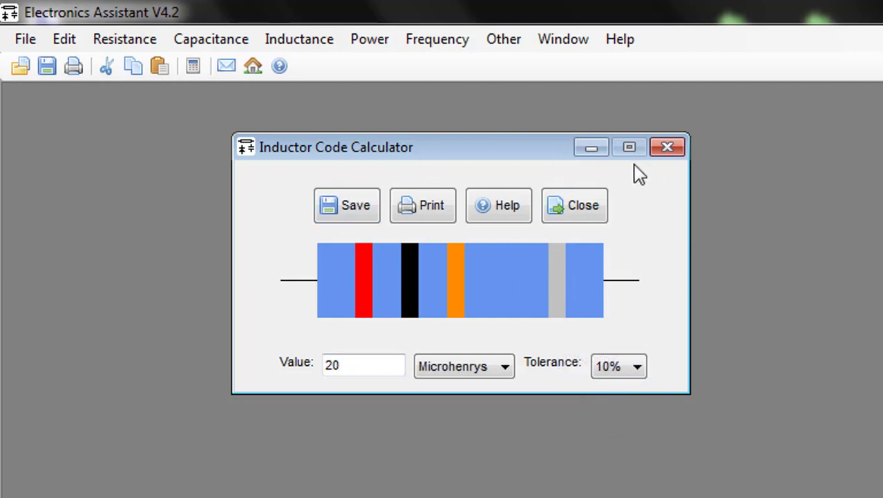
Step: Close the Inductor Code Calculator and open the Power Calculator, moving it toward the middle of the workspace
click(670, 147)
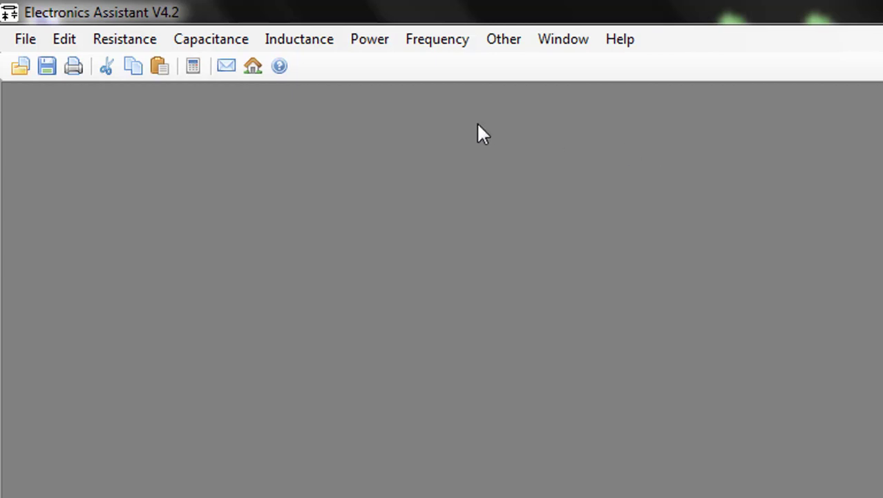
click(373, 43)
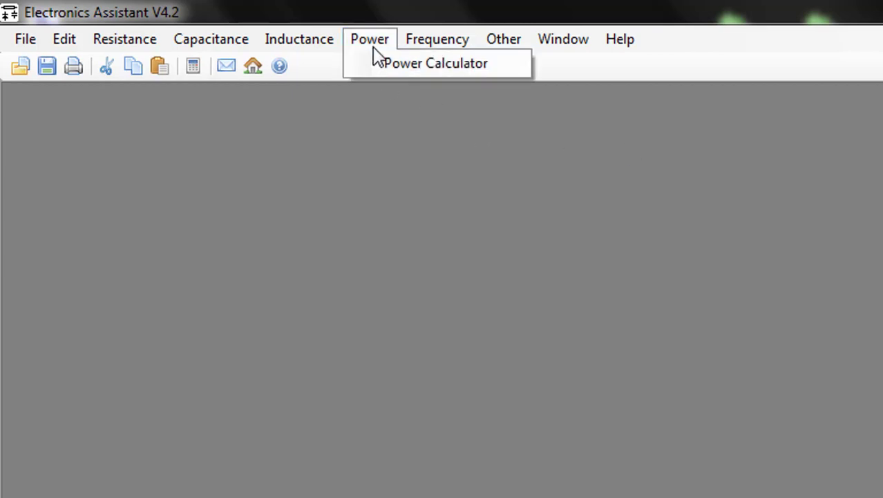
click(427, 65)
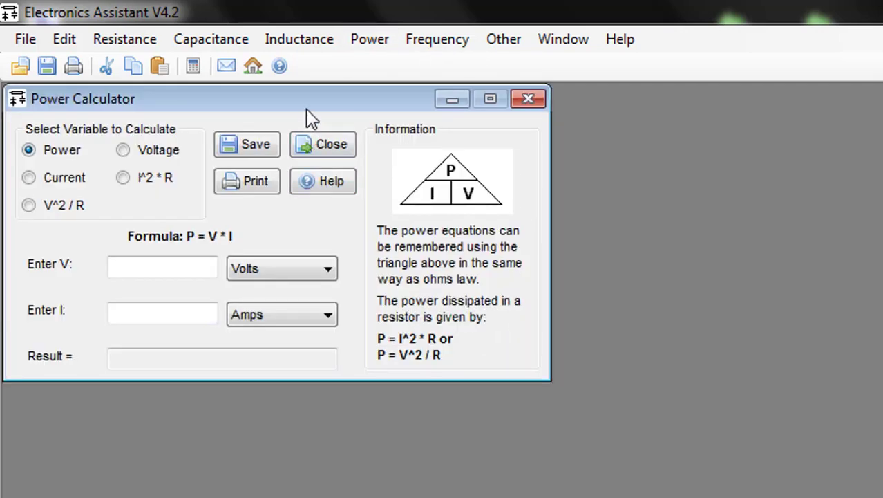
drag(308, 109, 595, 166)
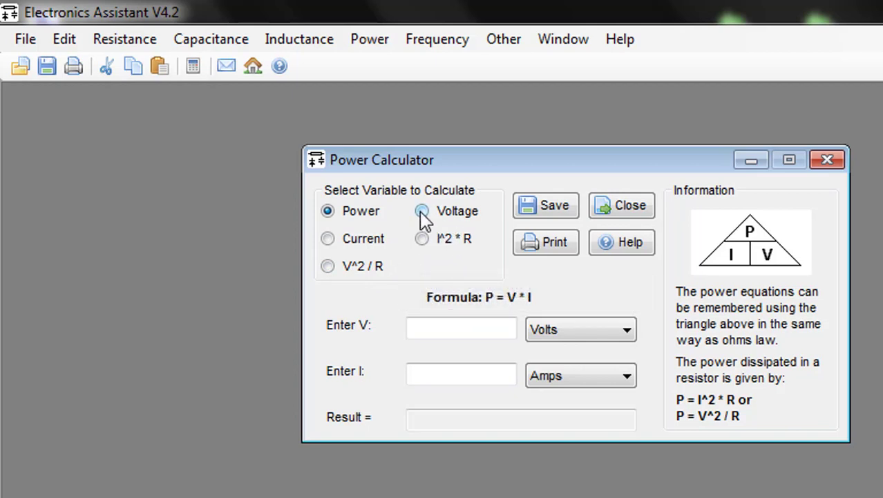
Step: Calculate the power for 220 volts and 10 amps, and highlight the result
click(450, 330)
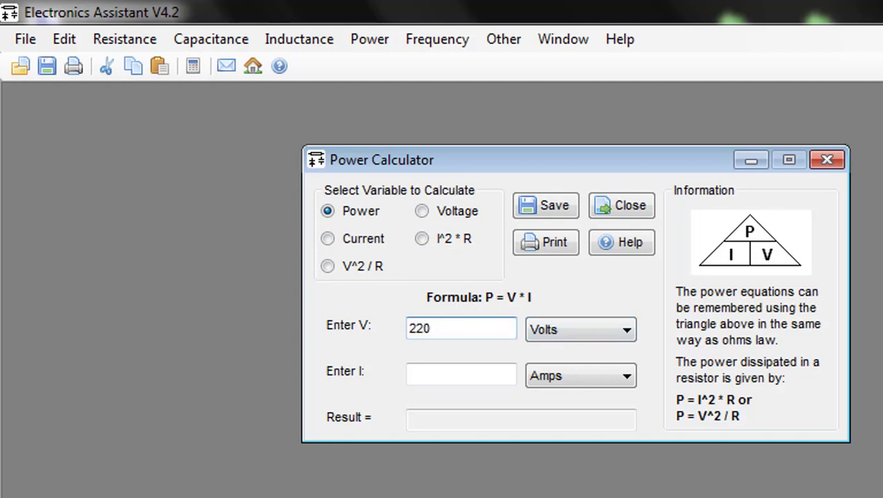
click(423, 373)
text(10)
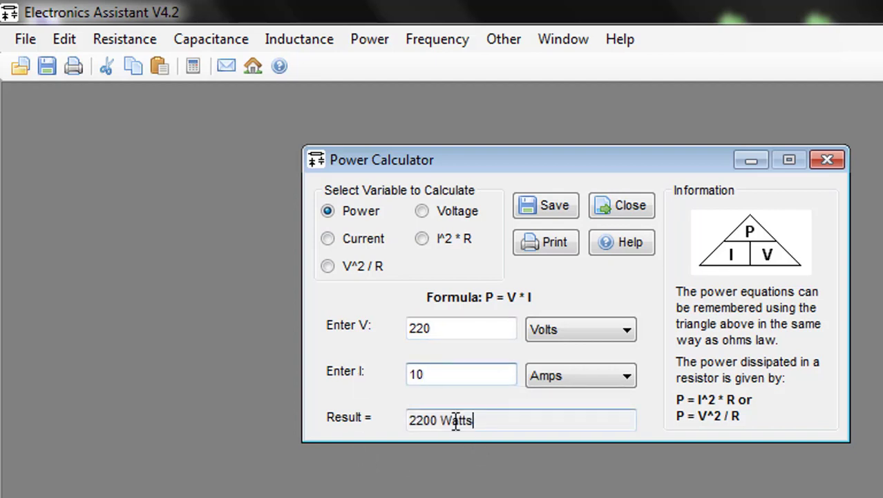
drag(457, 420, 396, 420)
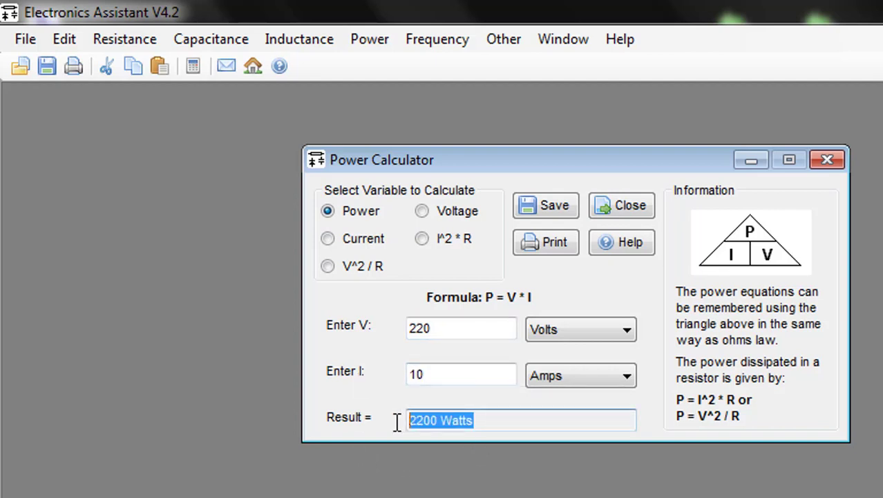
Step: Close the Power Calculator and open the 555 Timer Calculator, positioning it so the whole form is visible
click(828, 162)
click(407, 44)
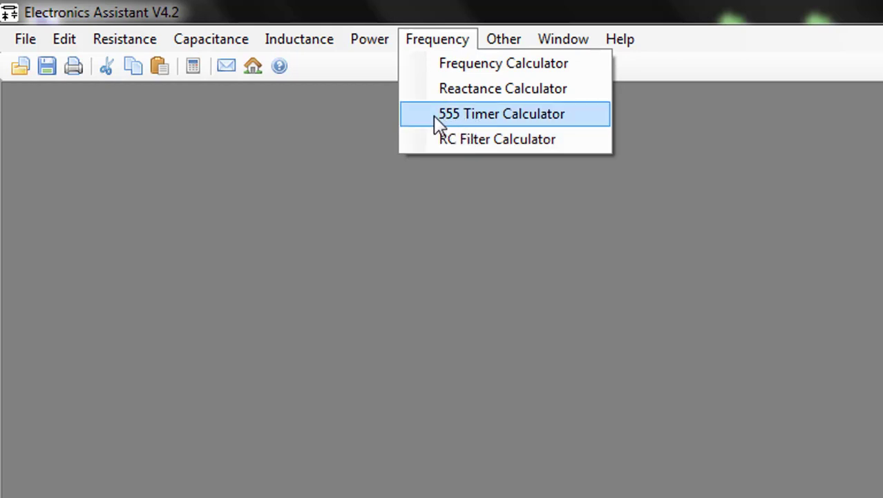
click(492, 116)
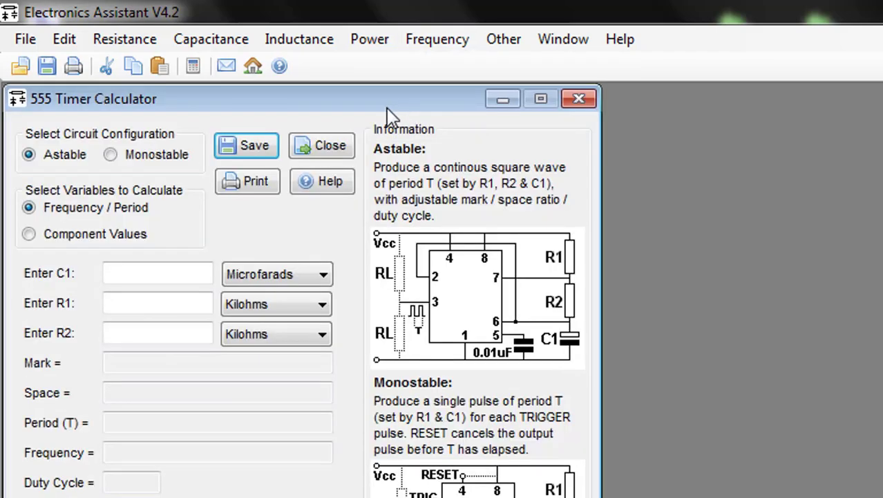
drag(388, 108, 627, 113)
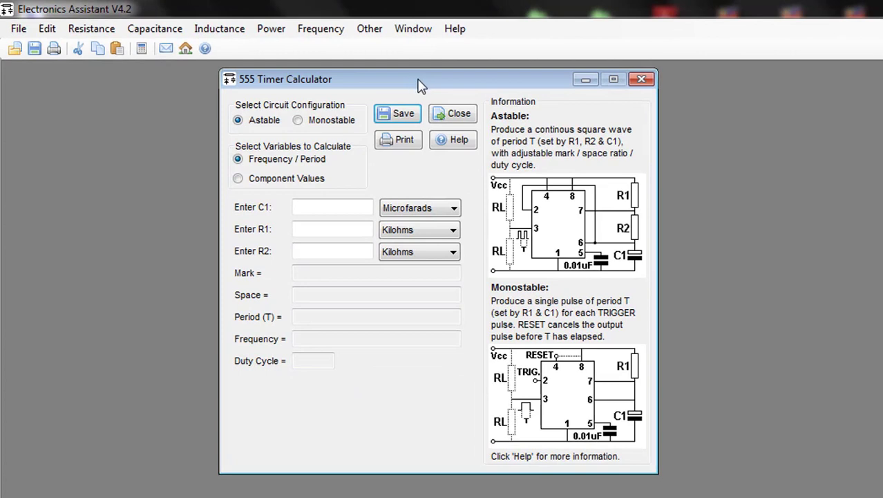
drag(418, 83, 426, 79)
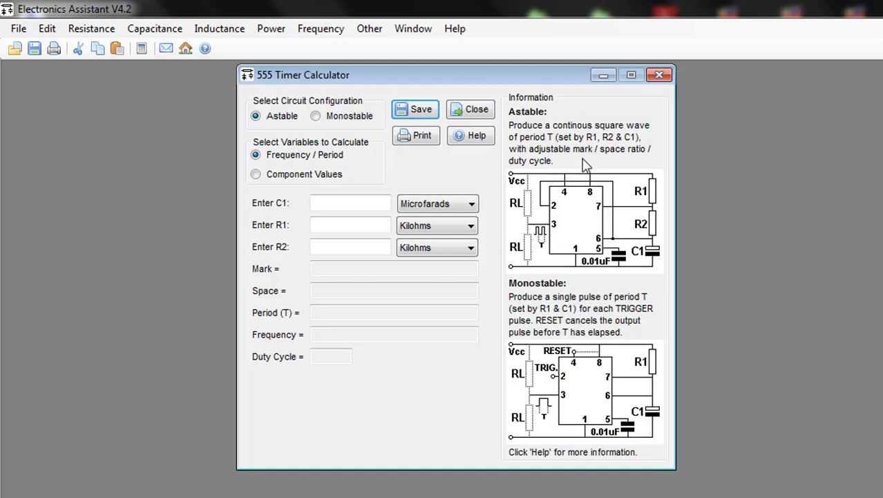
Step: Try the Monostable configuration, accept the Windows 7 Basic color scheme, and return the timer to Astable
click(316, 116)
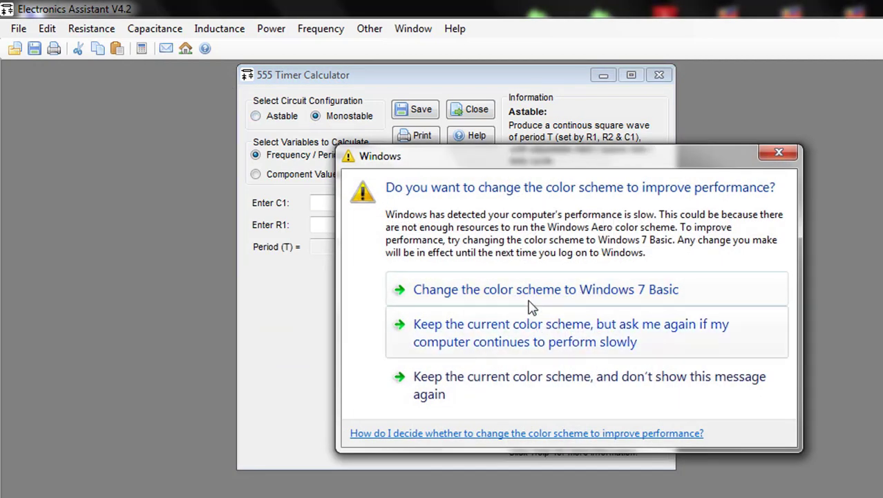
click(532, 290)
click(261, 117)
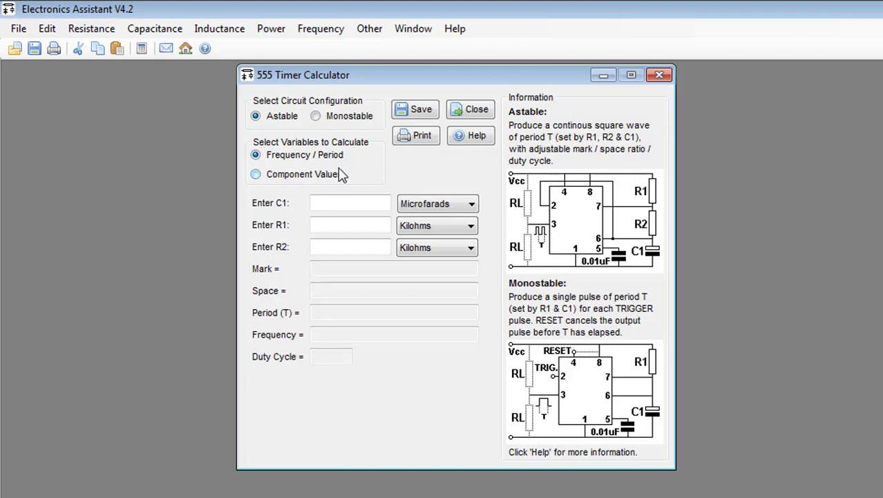
Step: Calculate the astable timer's output for C1 of 1000 microfarads, R1 of 10 kilohms and R2 of 1 kilohm
click(337, 205)
click(443, 205)
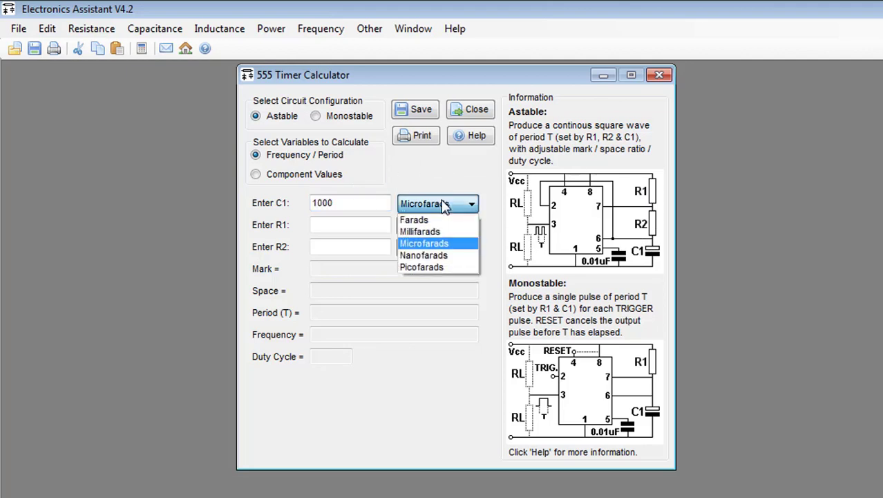
click(427, 245)
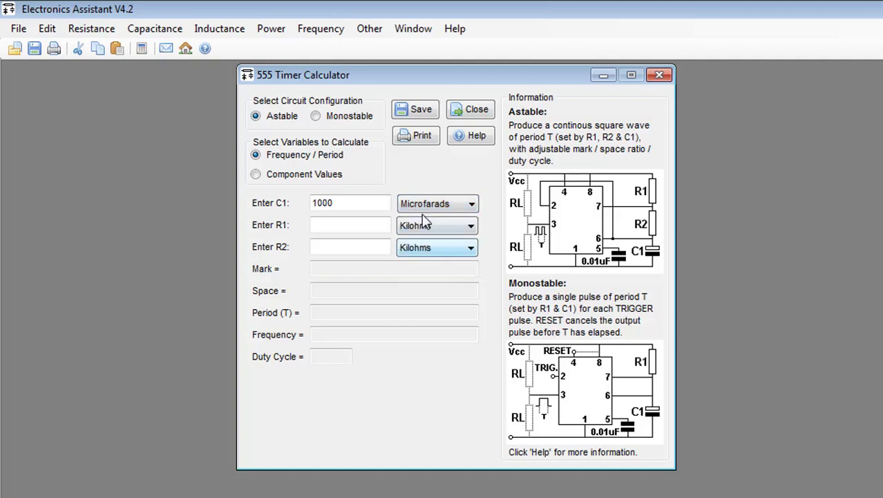
click(363, 224)
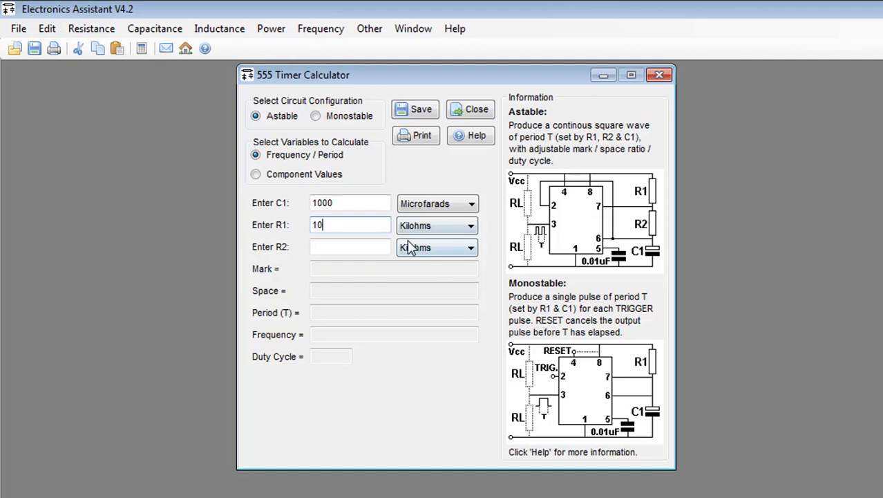
click(347, 245)
text(1)
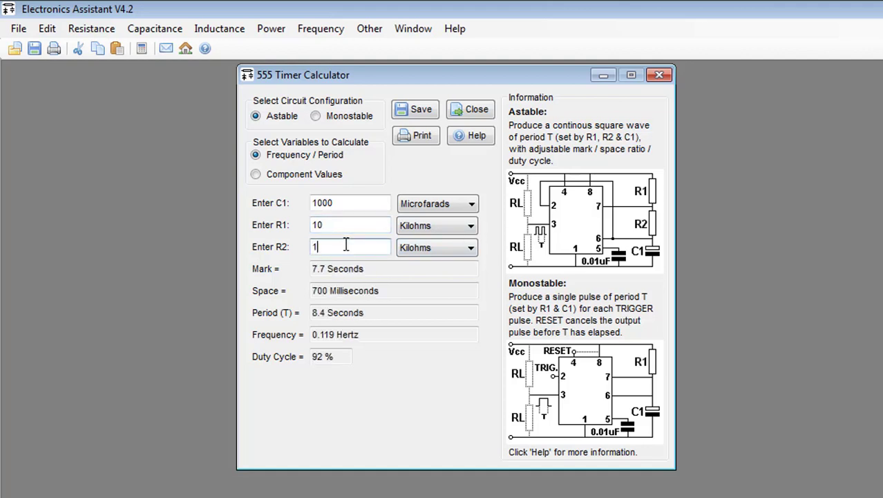
click(446, 250)
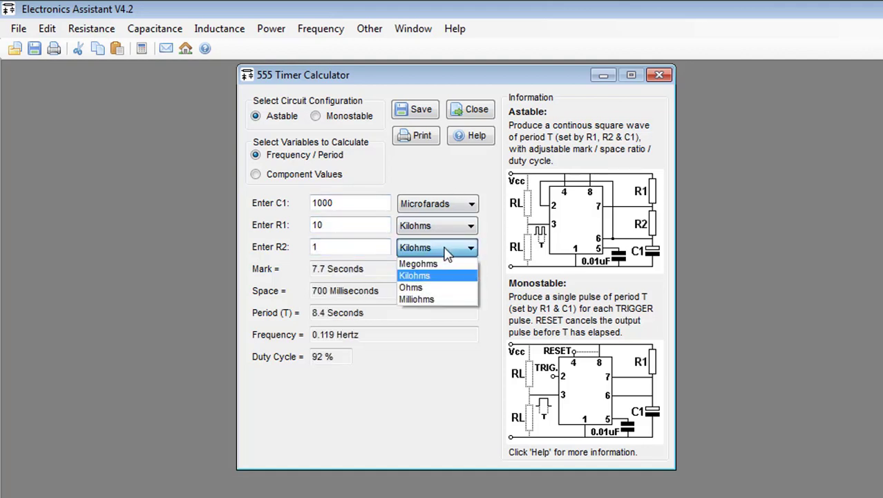
click(447, 251)
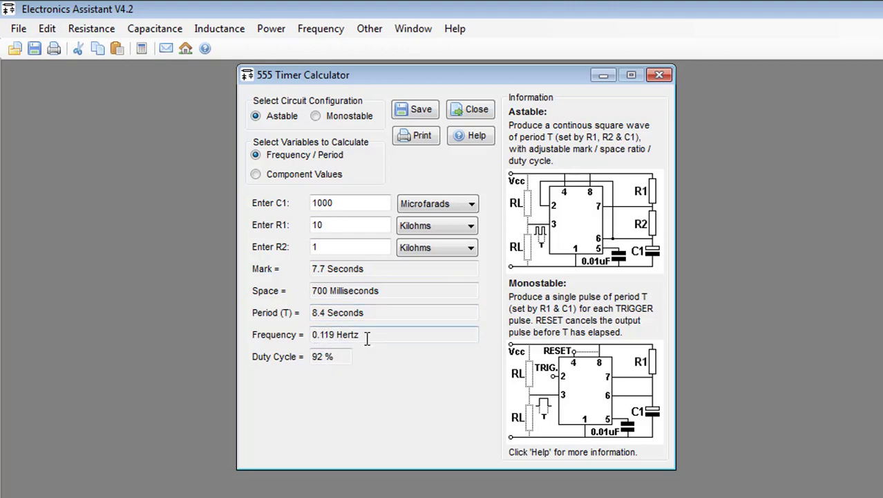
Step: Highlight the calculated frequency and duty cycle results in turn, and clear the selection
drag(361, 334, 318, 335)
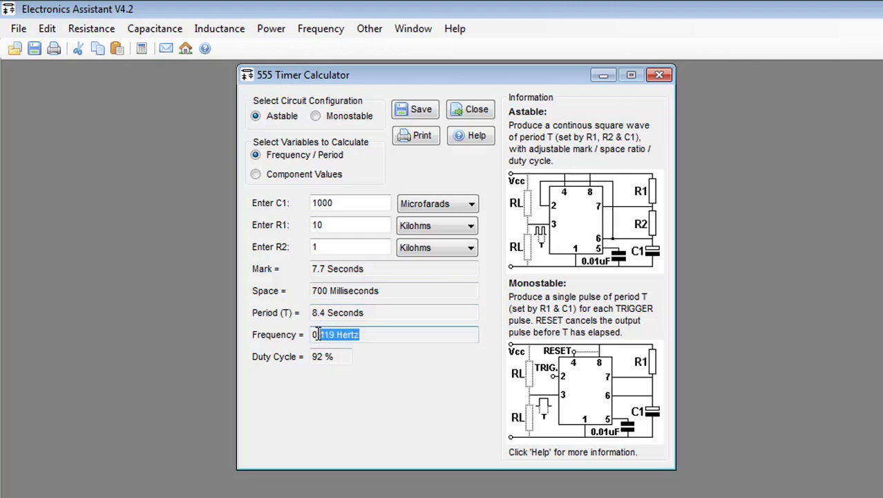
click(378, 333)
drag(327, 356, 313, 356)
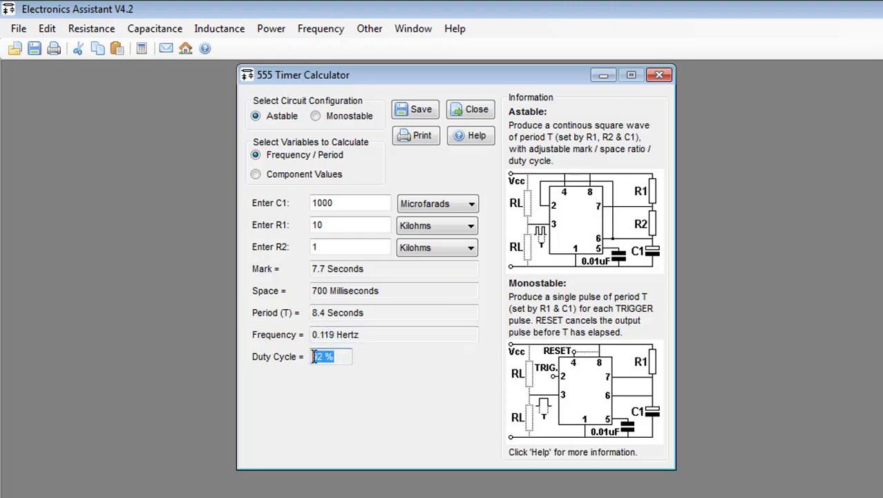
click(387, 331)
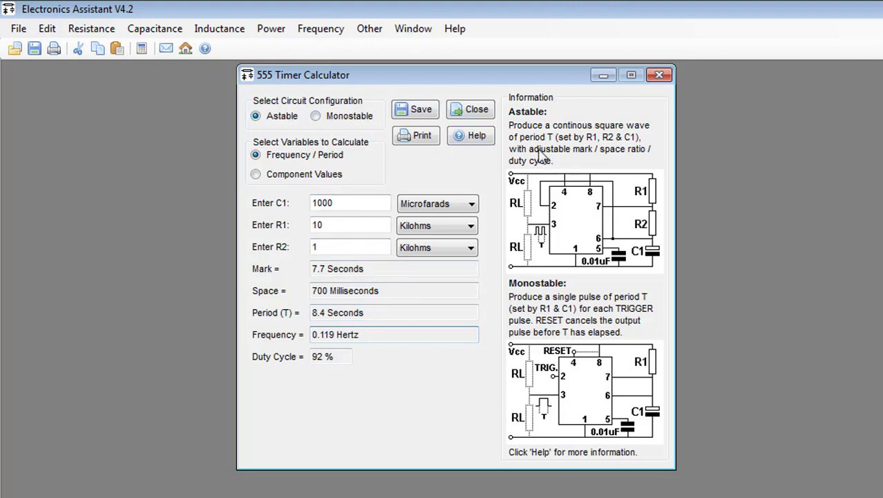
Step: Switch the timer to the Monostable configuration and back to Astable, and close the 555 Timer Calculator
click(330, 119)
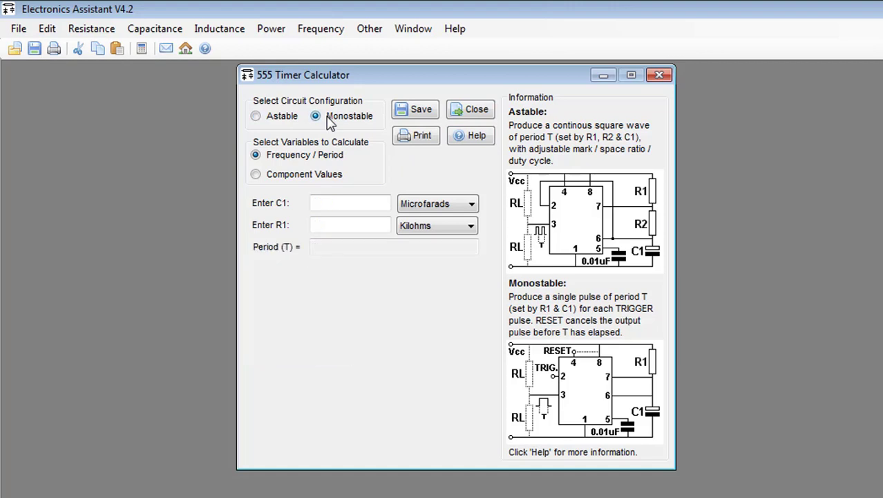
click(260, 117)
click(659, 75)
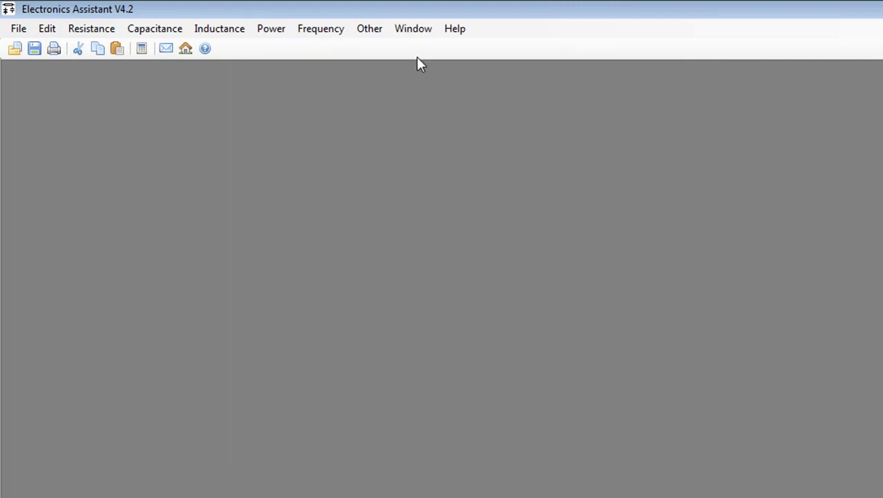
click(370, 30)
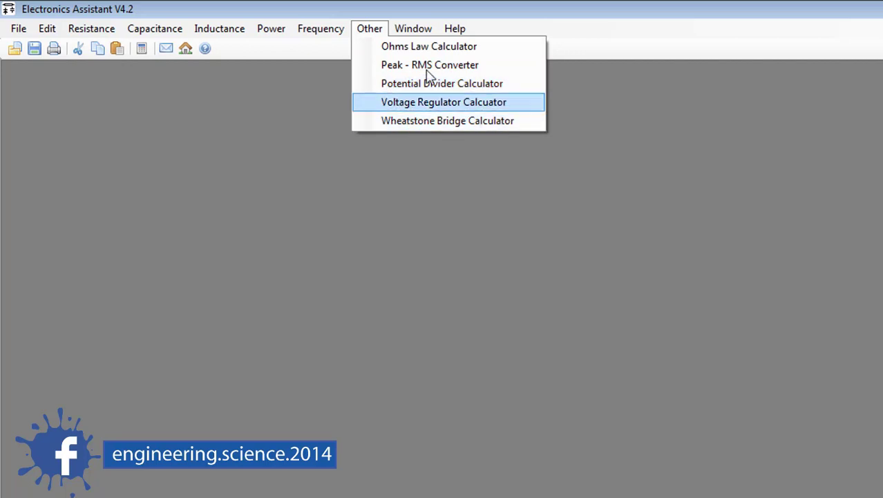
mouse_move(419, 31)
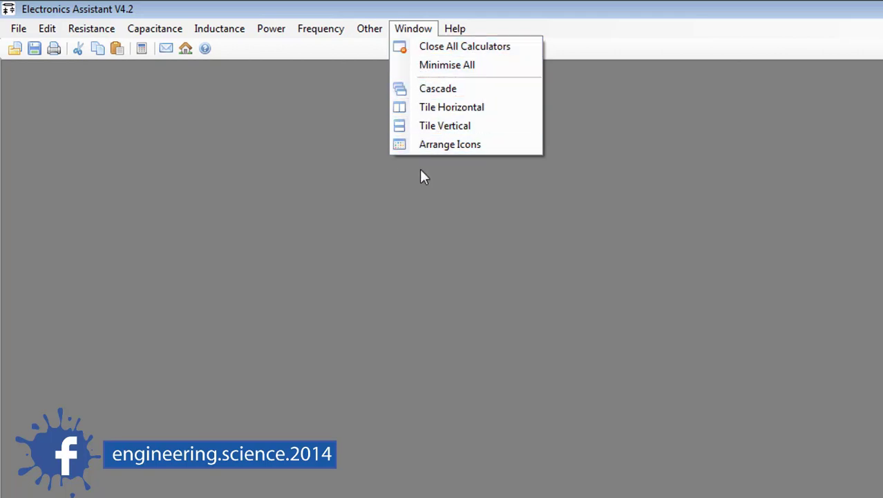
click(363, 168)
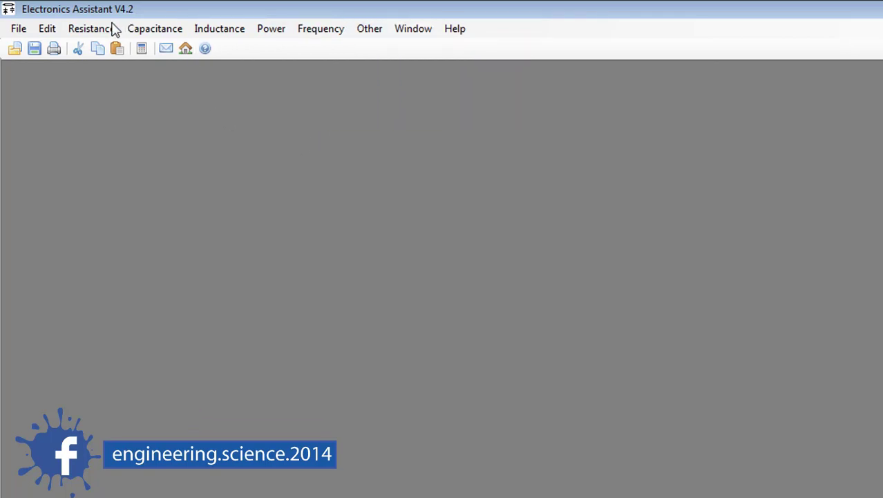